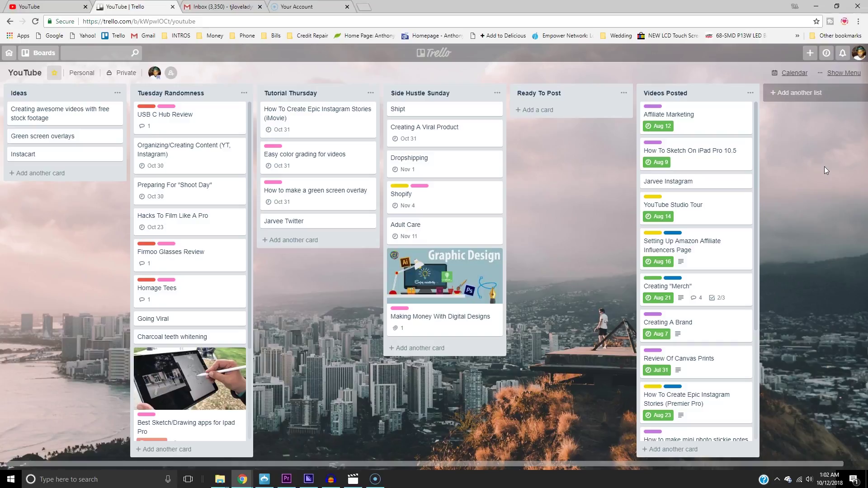
- Leave the YouTube board for the Trello boards overview page
{"action": "left_click", "coordinate": [9, 53]}
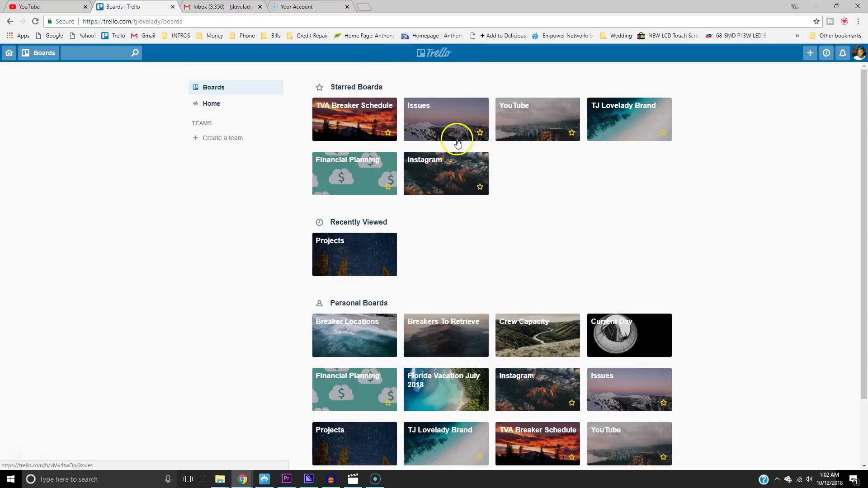
{"action": "left_click", "coordinate": [447, 183]}
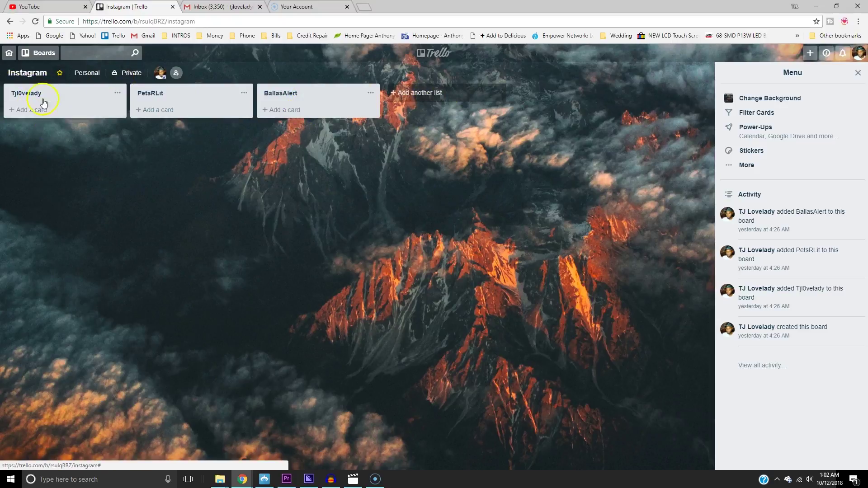
{"action": "left_click", "coordinate": [10, 53]}
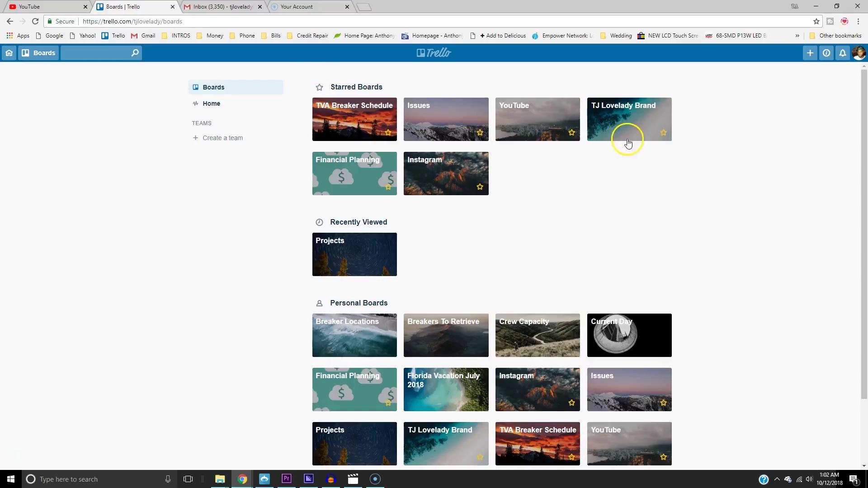
{"action": "left_click", "coordinate": [546, 122]}
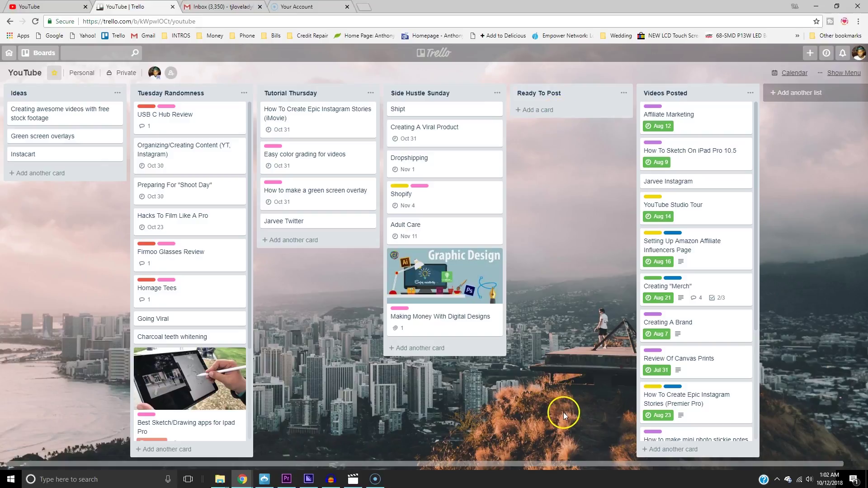
{"action": "scroll", "coordinate": [698, 305], "scroll_direction": "down", "scroll_amount": 3}
{"action": "scroll", "coordinate": [705, 380], "scroll_direction": "up", "scroll_amount": 3}
{"action": "left_click", "coordinate": [39, 174]}
{"action": "type", "text": "Idea for video"}
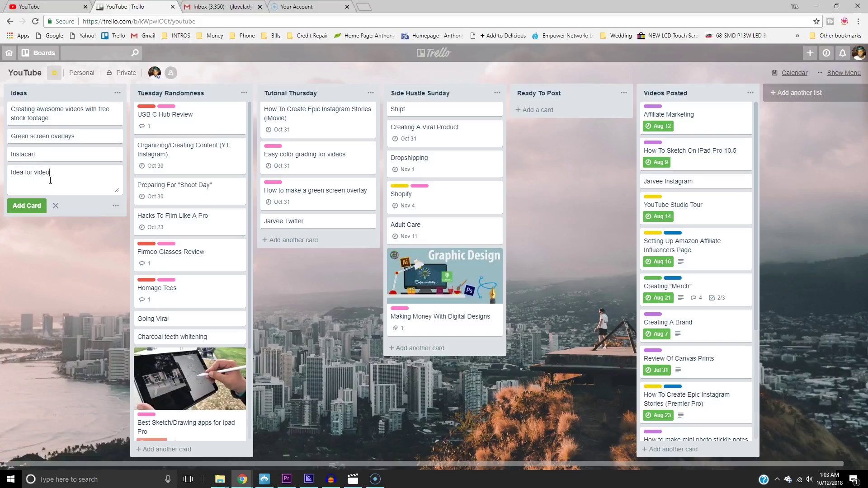
- Save the Idea for video card, open it and look over the attachment options
{"action": "left_click", "coordinate": [27, 205]}
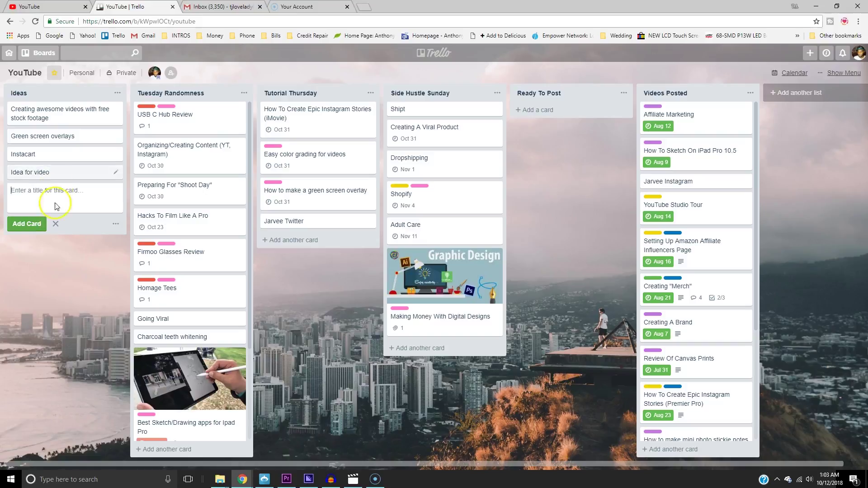
{"action": "left_click", "coordinate": [58, 173]}
{"action": "left_click", "coordinate": [324, 131]}
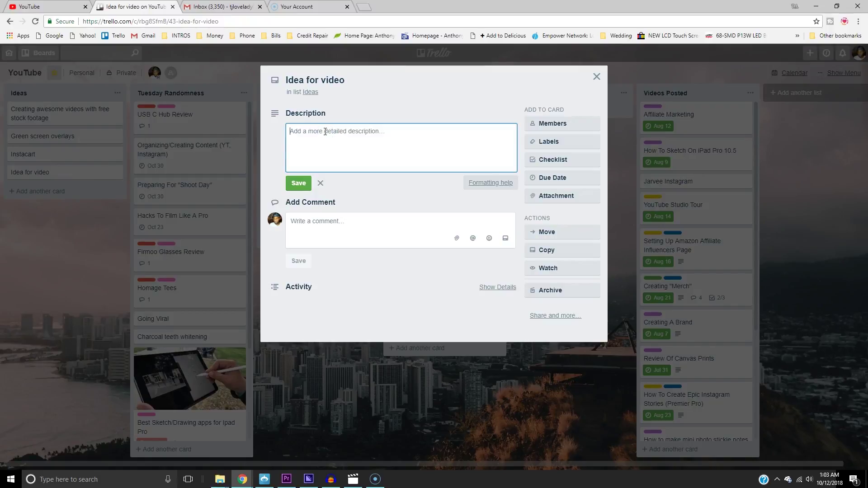
{"action": "left_click", "coordinate": [556, 195]}
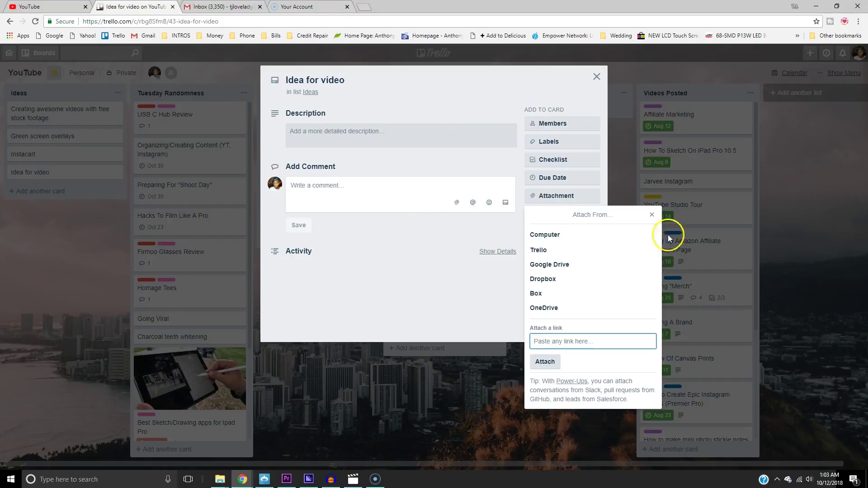
{"action": "left_click", "coordinate": [652, 215]}
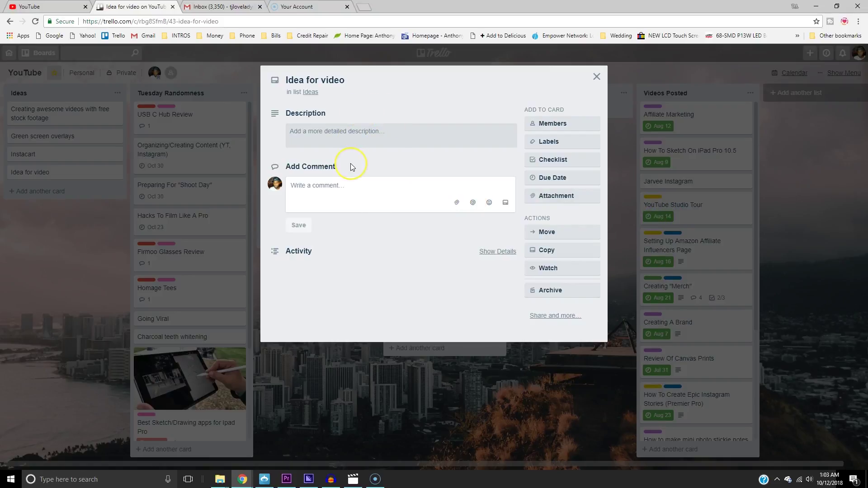
- Save 'Brainstorm' as the card's description and close the card
{"action": "left_click", "coordinate": [333, 136]}
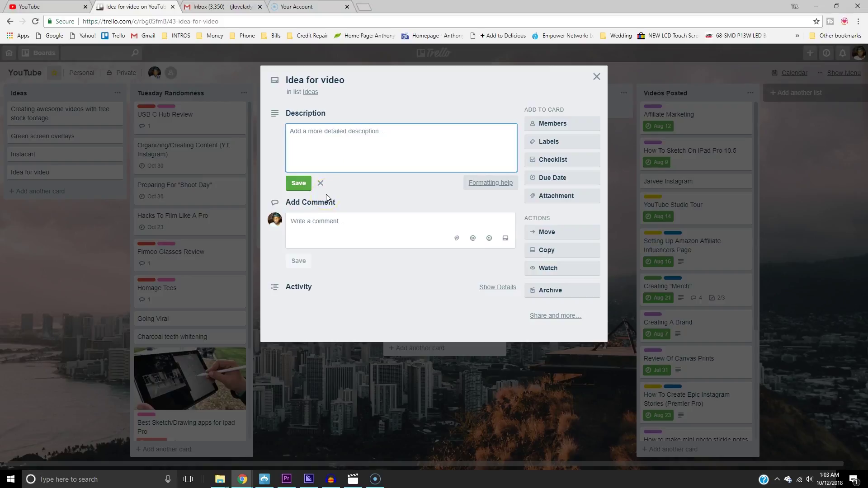
{"action": "type", "text": "Brainstorm"}
{"action": "left_click", "coordinate": [298, 183]}
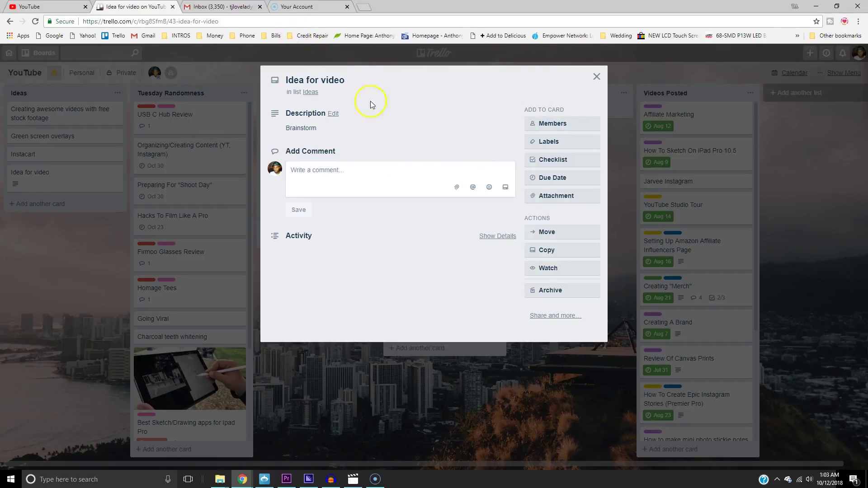
{"action": "left_click", "coordinate": [596, 76]}
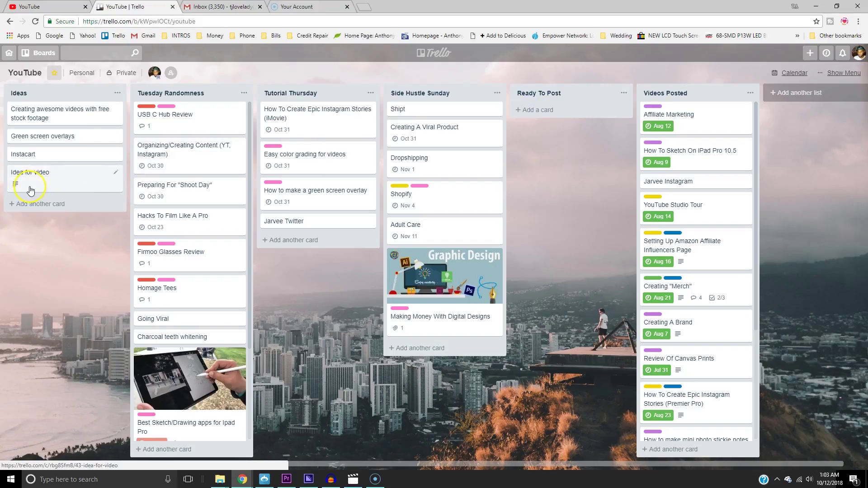
{"action": "left_click", "coordinate": [44, 175]}
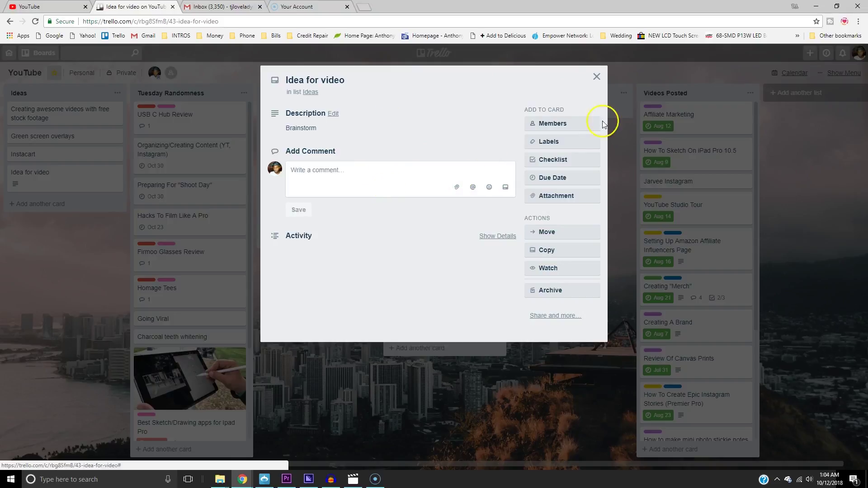
{"action": "left_click", "coordinate": [596, 76]}
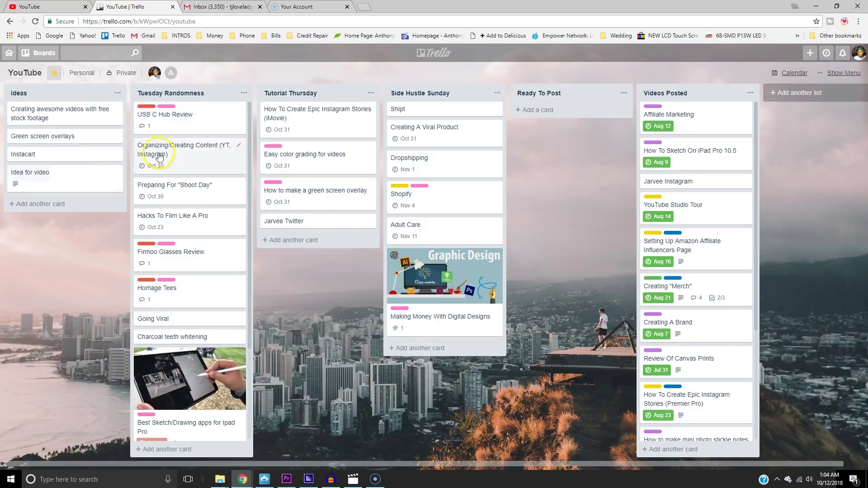
{"action": "mouse_move", "coordinate": [60, 177]}
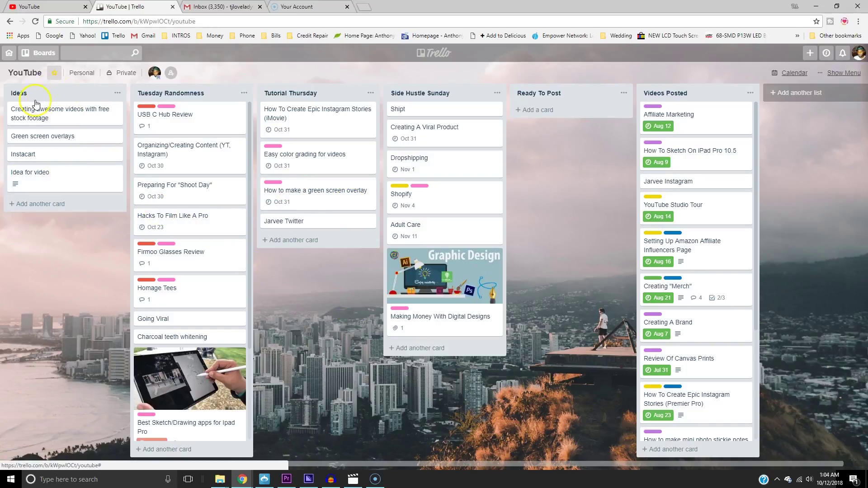
- Drag Idea for video to the top of Tutorial Thursday and give it the pink To Script label
{"action": "mouse_move", "coordinate": [42, 176]}
{"action": "left_mouse_down"}
{"action": "mouse_move", "coordinate": [293, 99]}
{"action": "mouse_move", "coordinate": [298, 120]}
{"action": "left_mouse_up"}
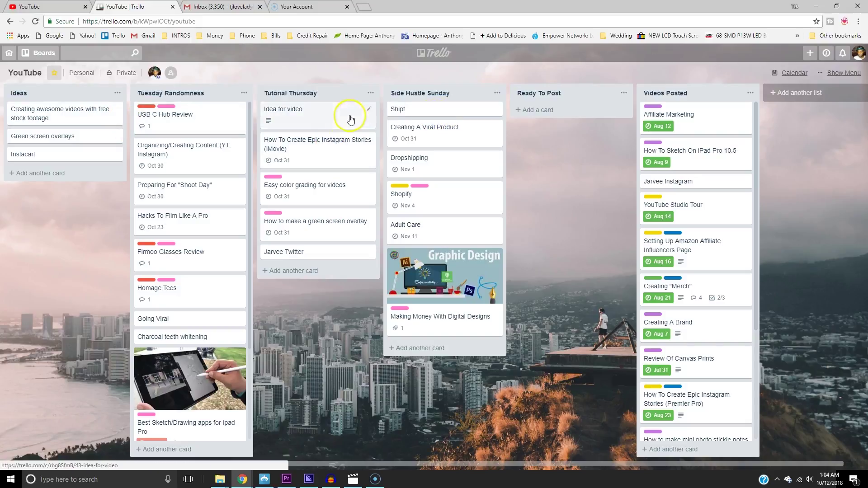
{"action": "left_click", "coordinate": [324, 115]}
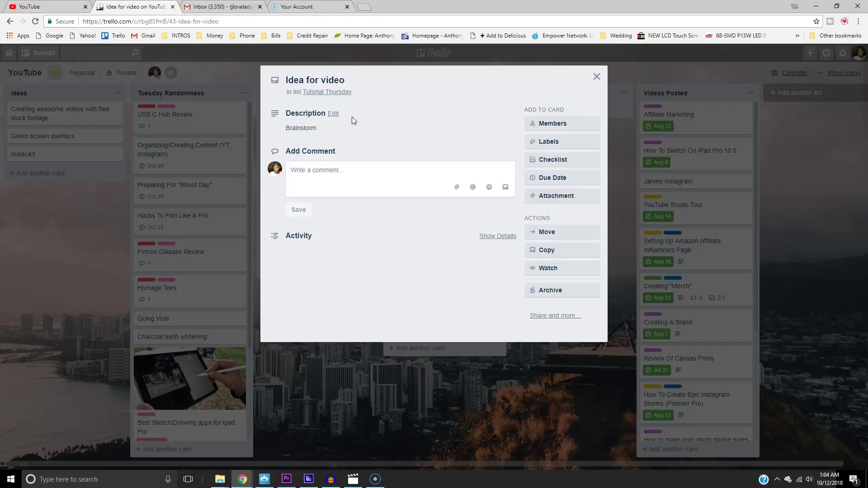
{"action": "left_click", "coordinate": [550, 141]}
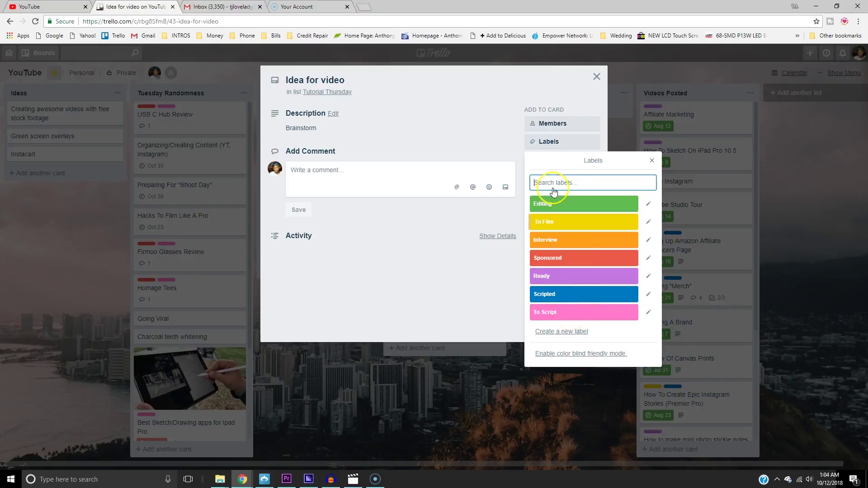
{"action": "left_click", "coordinate": [552, 313]}
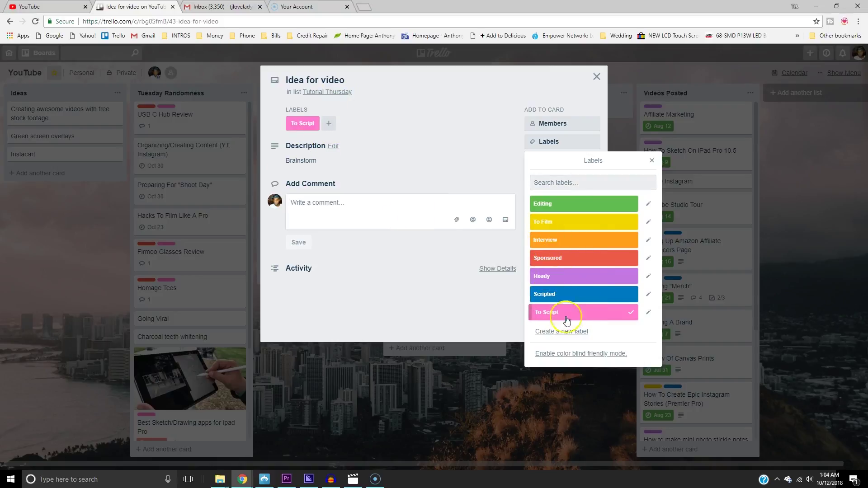
{"action": "left_click", "coordinate": [650, 162]}
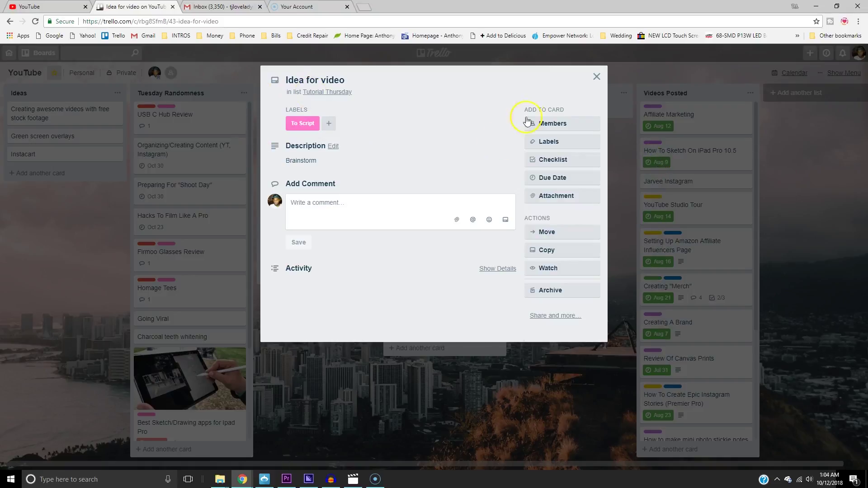
{"action": "left_click", "coordinate": [595, 76]}
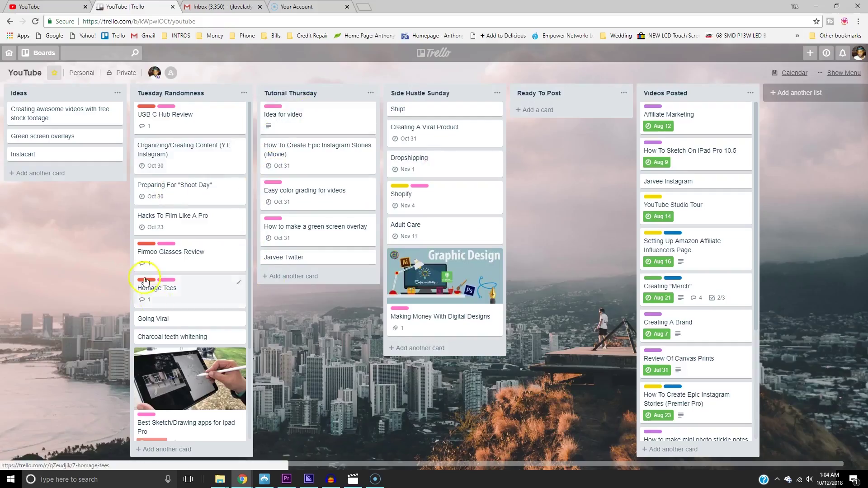
- Change the card's description from Brainstorm to 'Script', correcting its spelling
{"action": "left_click", "coordinate": [283, 115]}
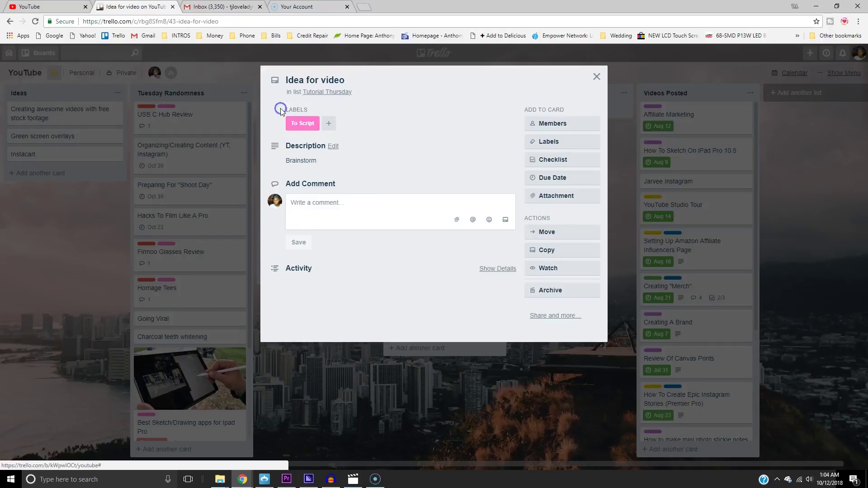
{"action": "left_click", "coordinate": [347, 165]}
{"action": "type", "text": "Scrpit"}
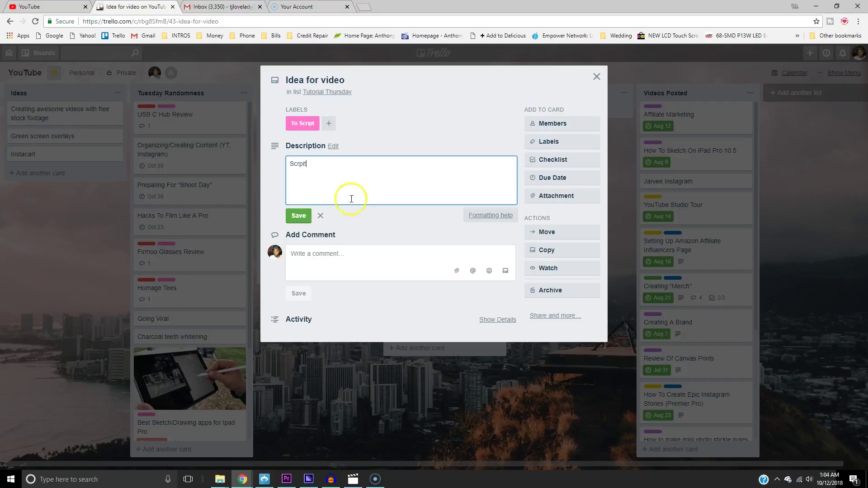
{"action": "left_click", "coordinate": [298, 216]}
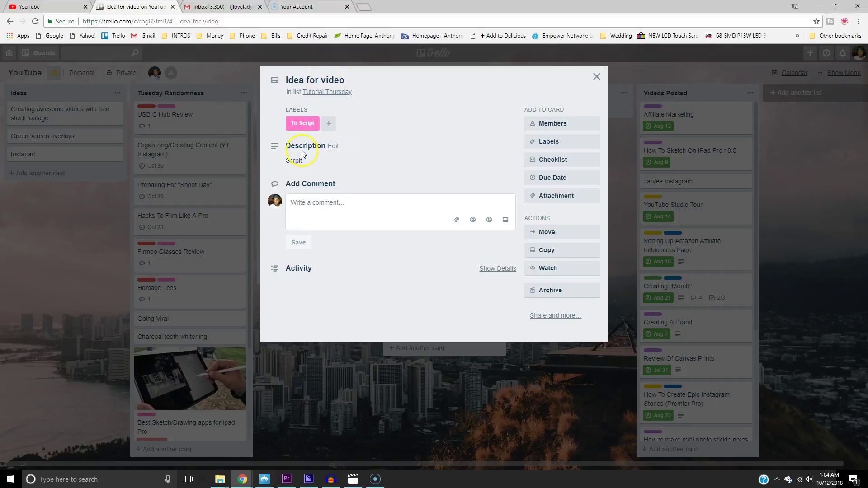
{"action": "left_click", "coordinate": [310, 163]}
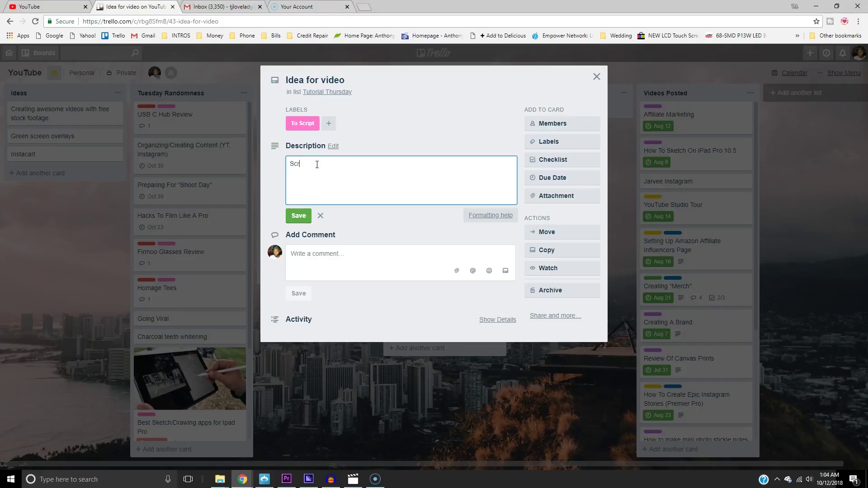
{"action": "left_click", "coordinate": [302, 214]}
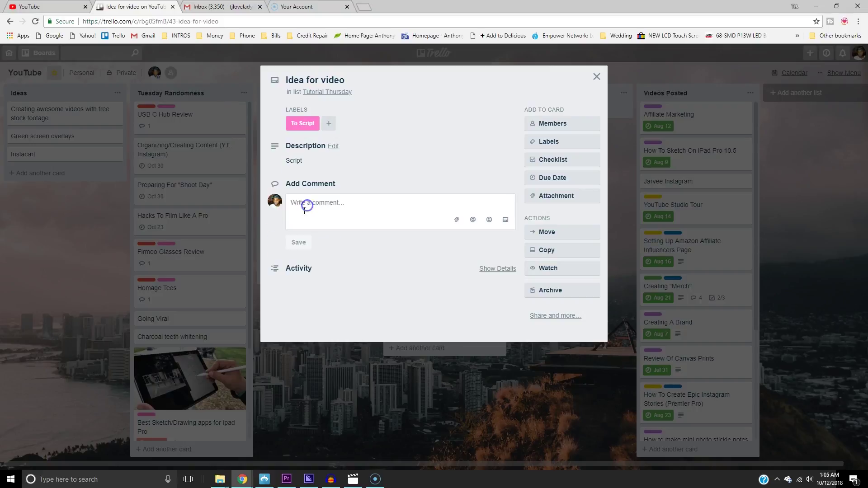
- Swap the To Script label for the blue Scripted label and close the card
{"action": "left_click", "coordinate": [563, 141]}
{"action": "left_click", "coordinate": [573, 312]}
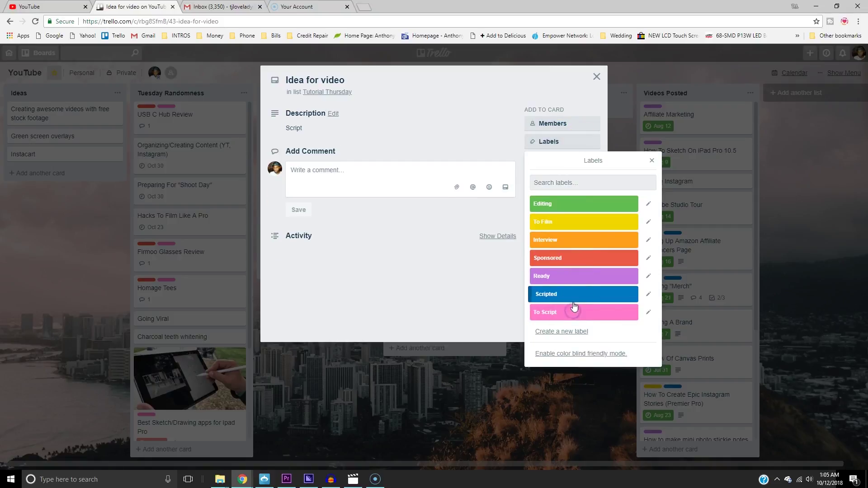
{"action": "left_click", "coordinate": [573, 298]}
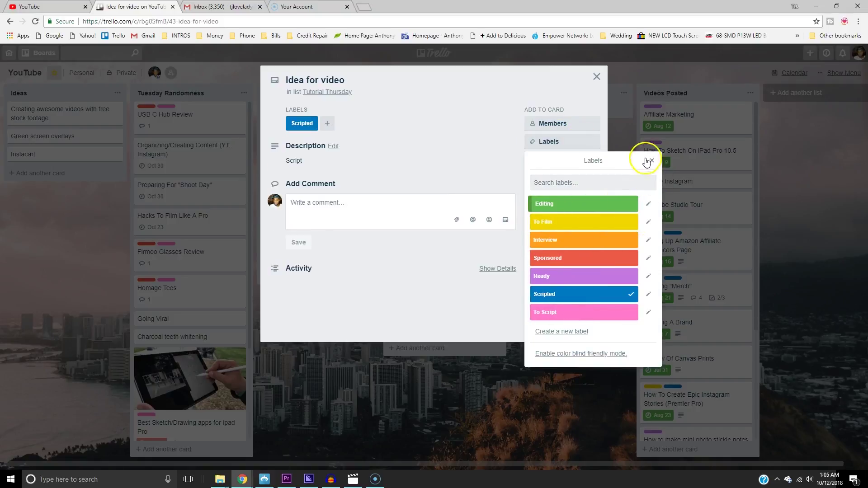
{"action": "left_click", "coordinate": [647, 161]}
{"action": "left_click", "coordinate": [596, 76]}
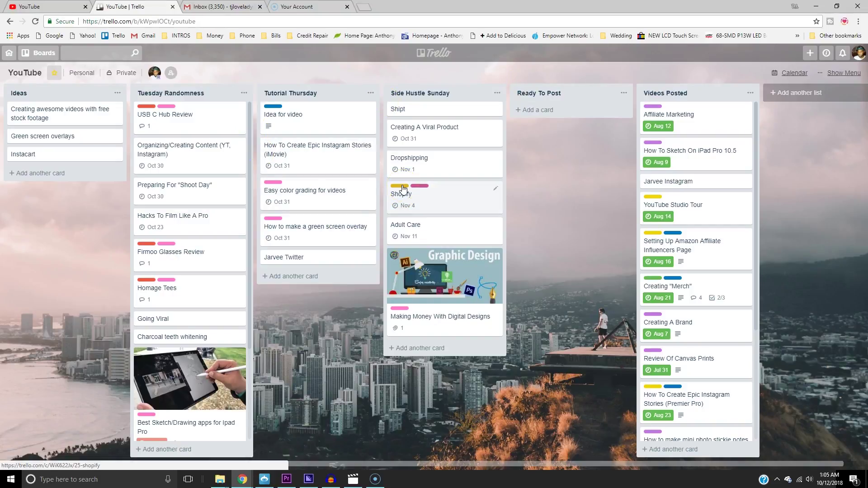
- Swap the card's Scripted label for the purple Ready label
{"action": "left_click", "coordinate": [319, 114]}
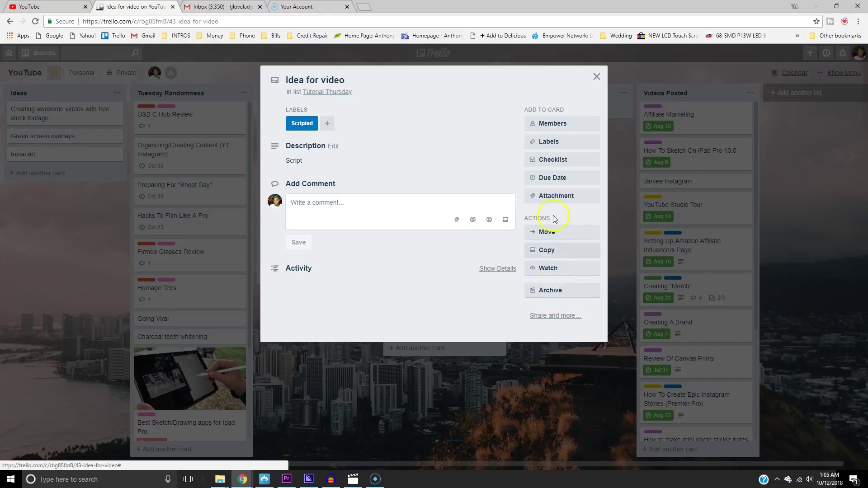
{"action": "left_click", "coordinate": [562, 143]}
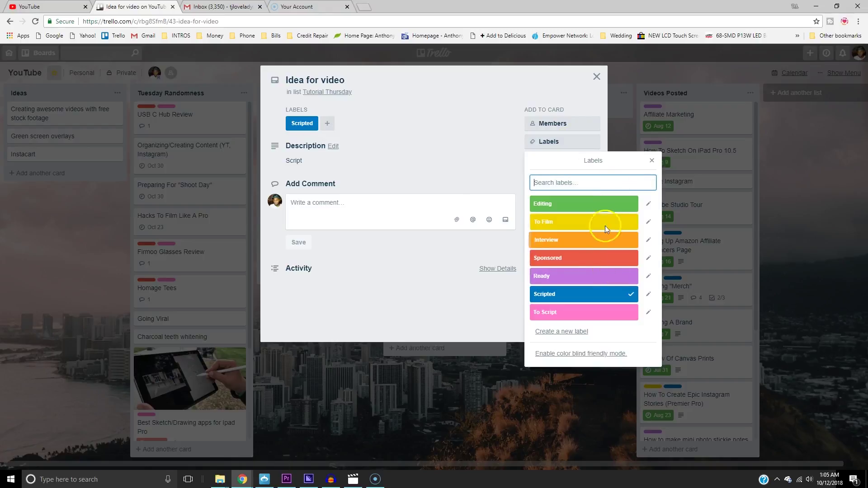
{"action": "left_click", "coordinate": [589, 276]}
{"action": "left_click", "coordinate": [588, 294]}
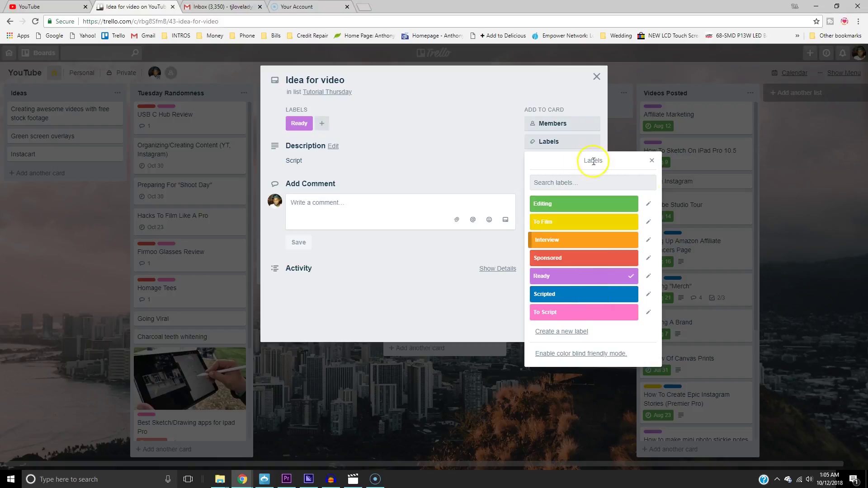
- Close the card and move Idea for video to the top of Ready To Post
{"action": "right_click", "coordinate": [653, 162]}
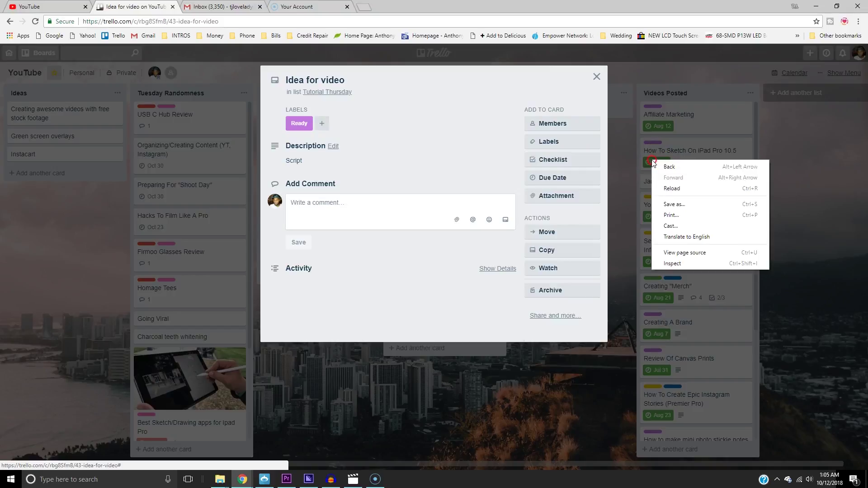
{"action": "left_click", "coordinate": [604, 109]}
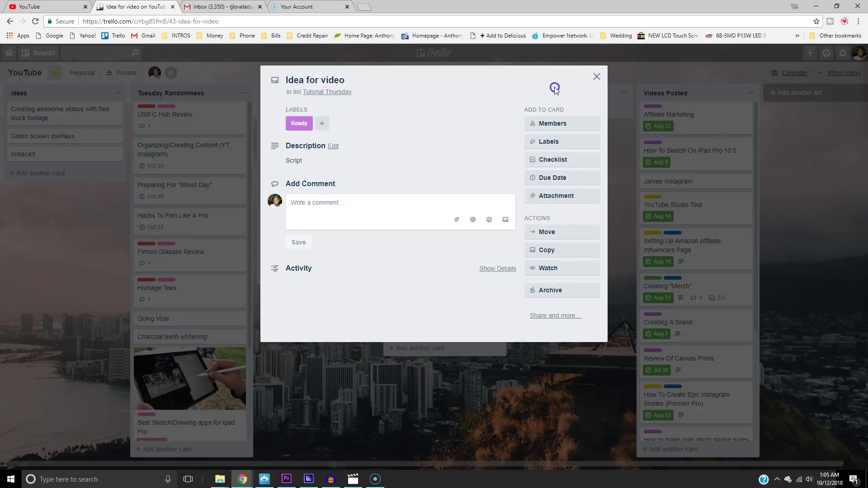
{"action": "left_click", "coordinate": [596, 76]}
{"action": "mouse_move", "coordinate": [316, 118]}
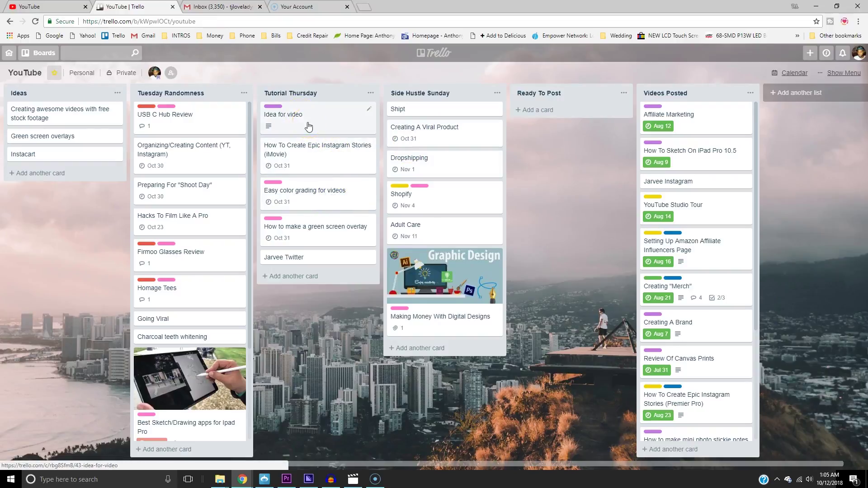
{"action": "left_click_drag", "start_coordinate": [308, 122], "coordinate": [573, 116]}
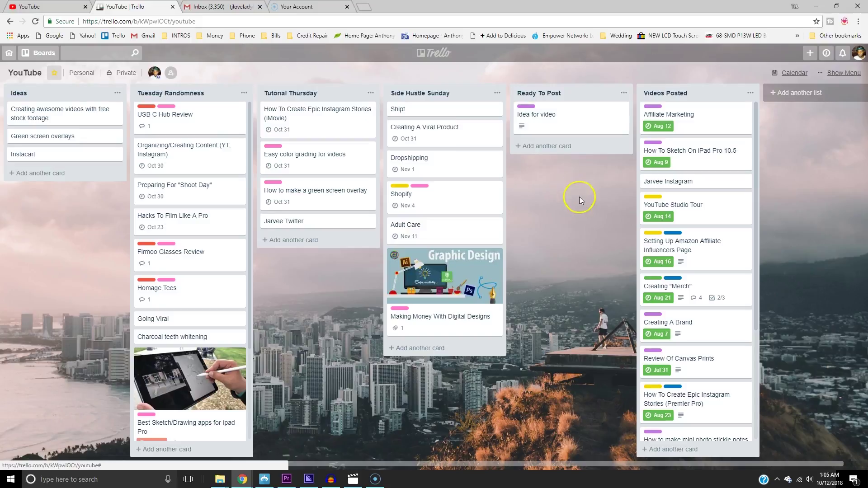
- Move the Easy color grading for videos card into Ready To Post
{"action": "left_click", "coordinate": [310, 155]}
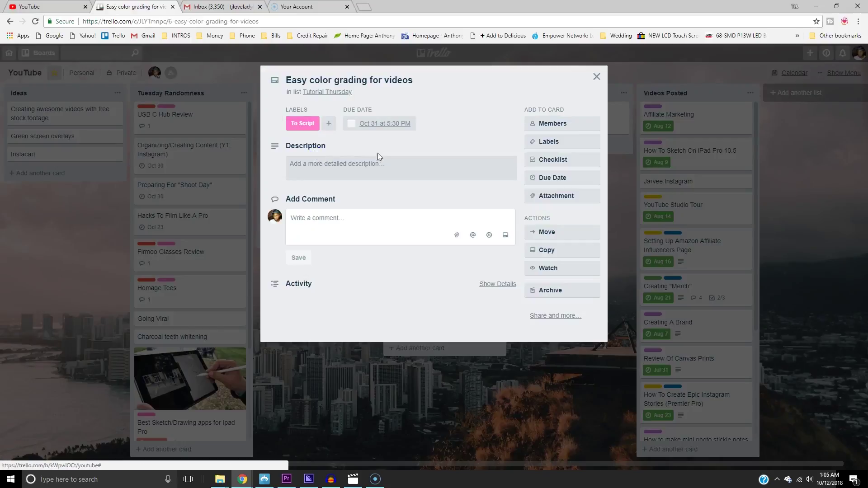
{"action": "left_click", "coordinate": [595, 76]}
{"action": "left_click_drag", "start_coordinate": [312, 155], "coordinate": [573, 152]}
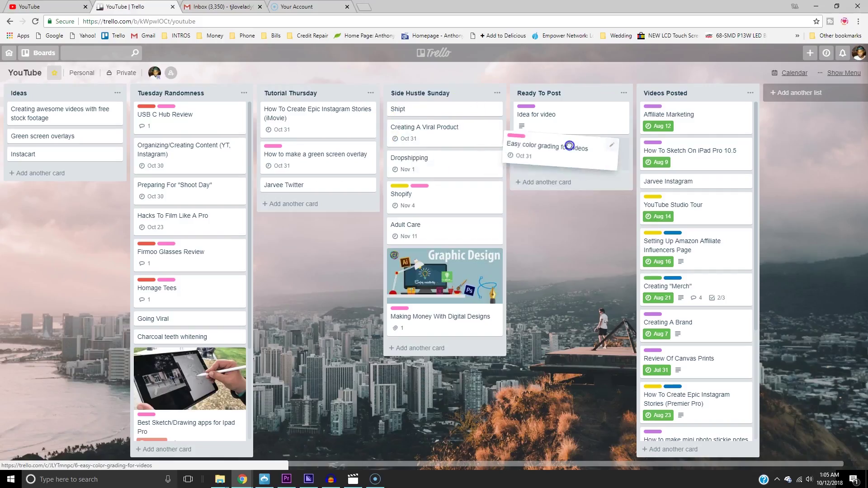
{"action": "mouse_move", "coordinate": [569, 116]}
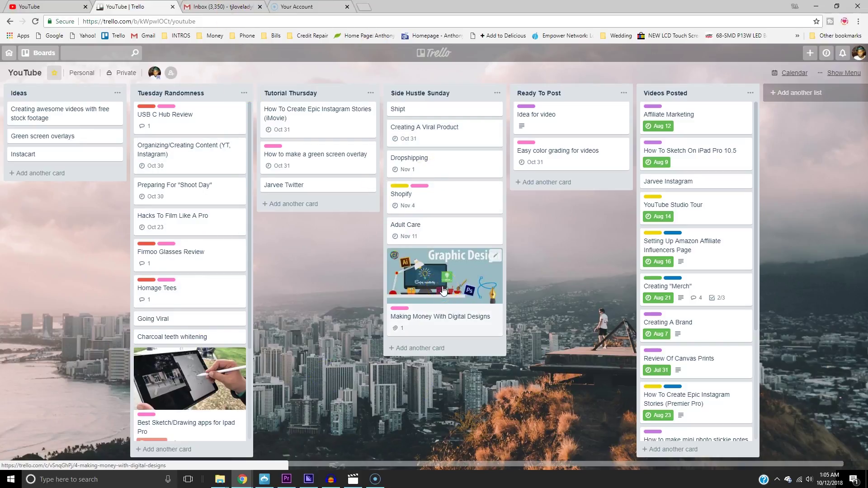
{"action": "mouse_move", "coordinate": [568, 155]}
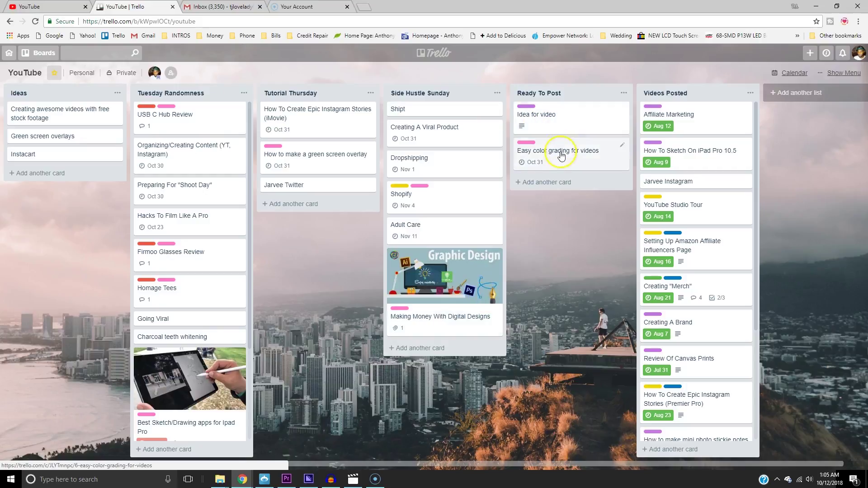
- Move Idea for video to the top of the Videos Posted list
{"action": "left_click", "coordinate": [558, 114]}
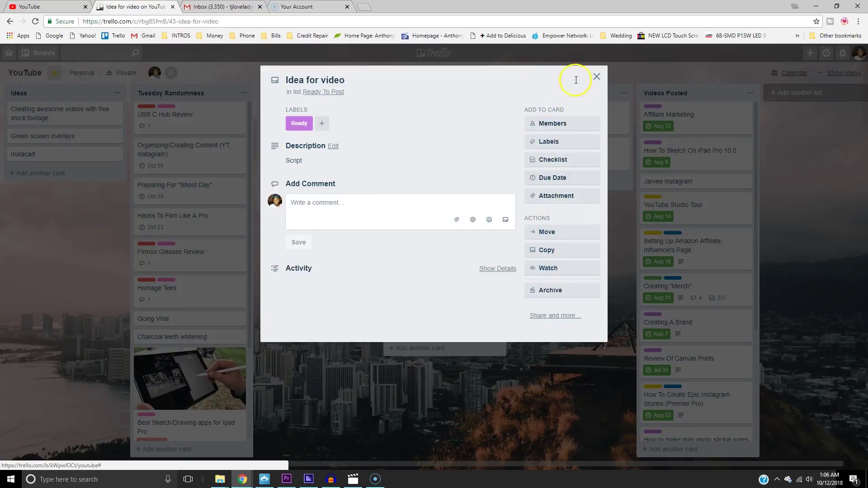
{"action": "left_click", "coordinate": [596, 77]}
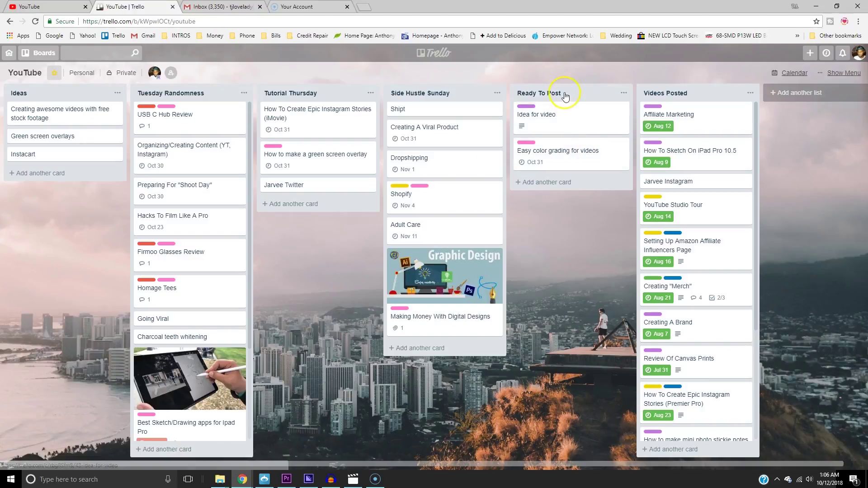
{"action": "left_click_drag", "start_coordinate": [553, 117], "coordinate": [683, 103]}
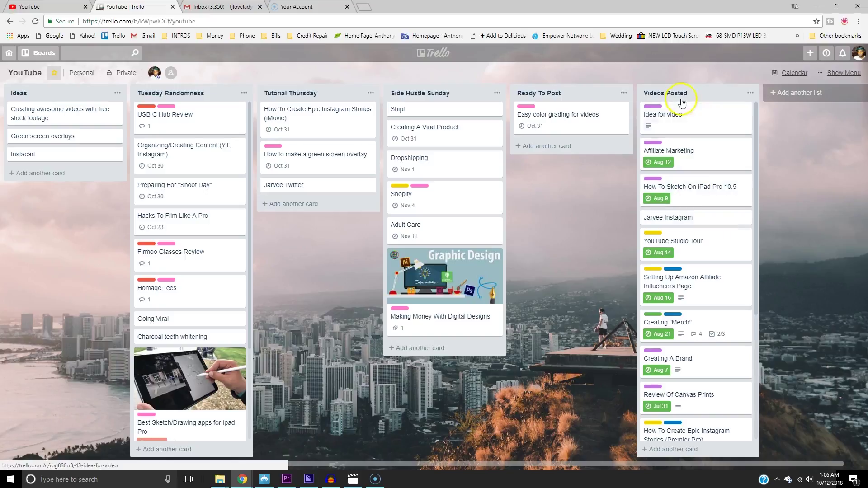
{"action": "mouse_move", "coordinate": [695, 363]}
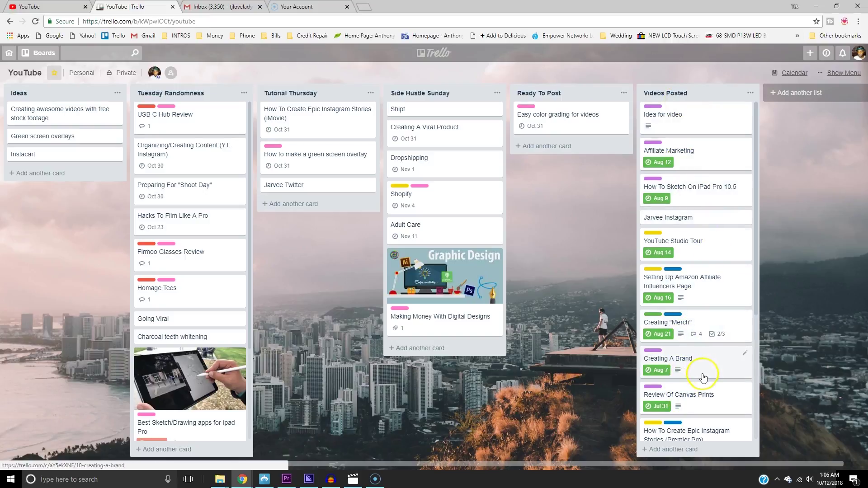
{"action": "scroll", "coordinate": [703, 377], "scroll_direction": "down", "scroll_amount": 5}
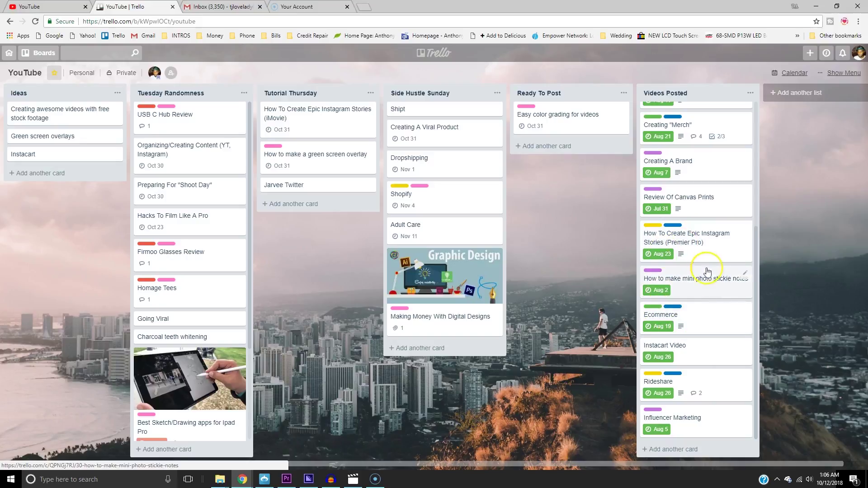
{"action": "left_click", "coordinate": [690, 351]}
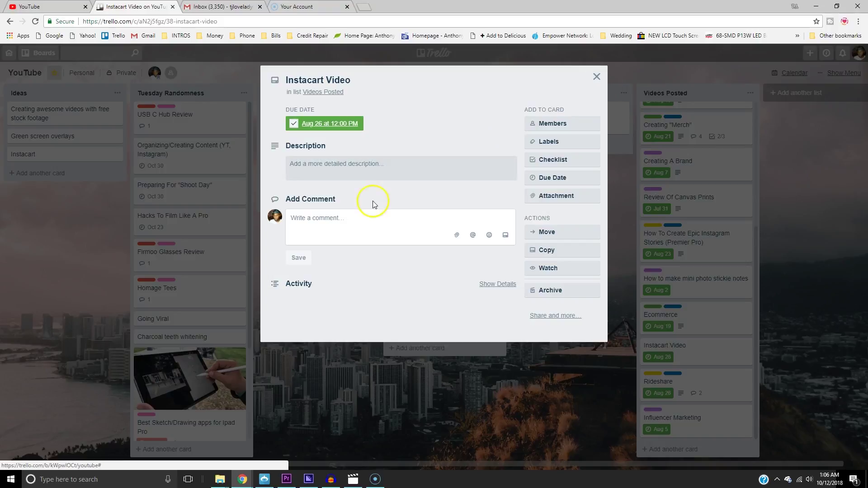
{"action": "left_click", "coordinate": [596, 76]}
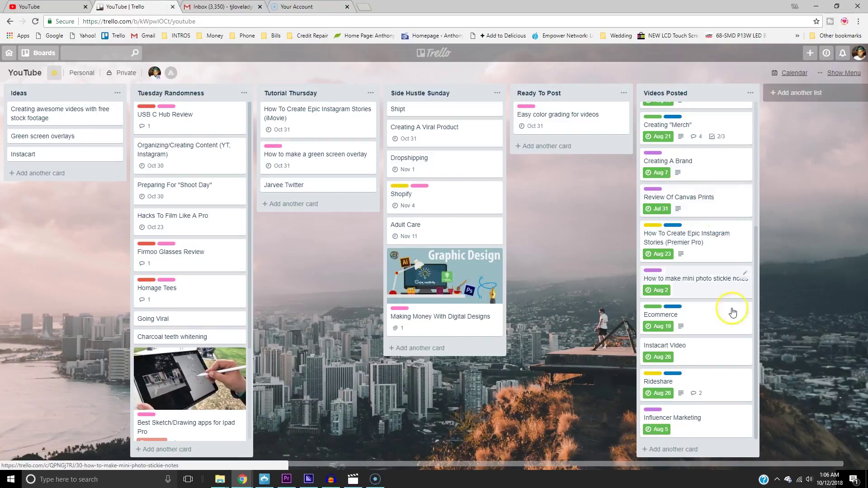
{"action": "left_click", "coordinate": [705, 244]}
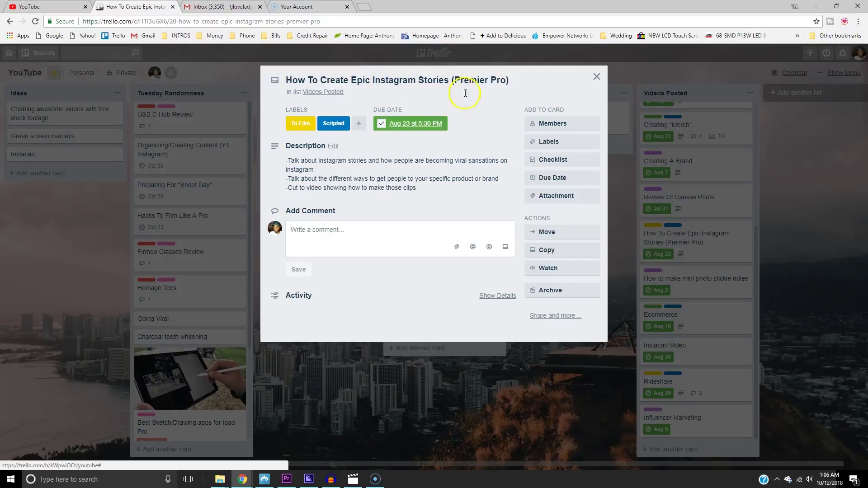
{"action": "left_click", "coordinate": [596, 76]}
{"action": "left_click", "coordinate": [699, 234]}
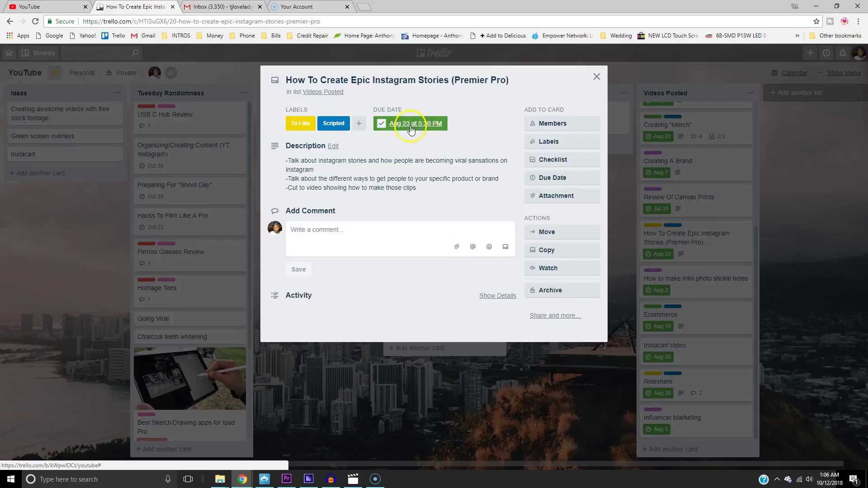
{"action": "left_click", "coordinate": [595, 77]}
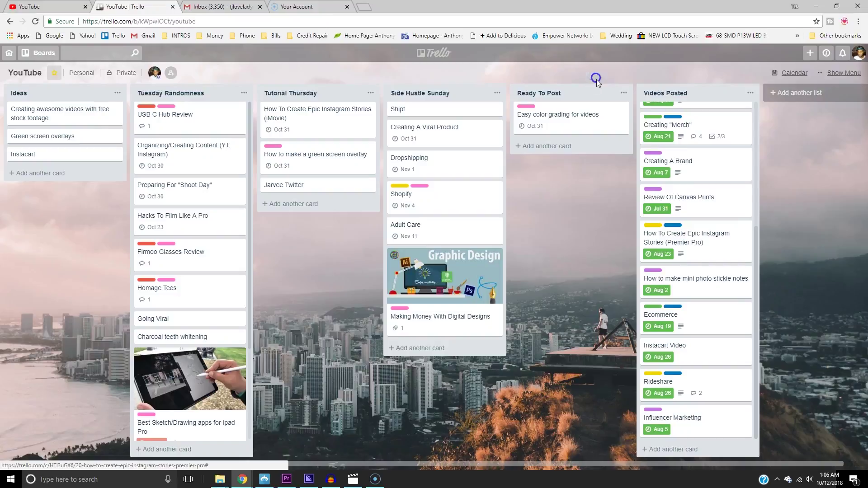
{"action": "left_click", "coordinate": [701, 200]}
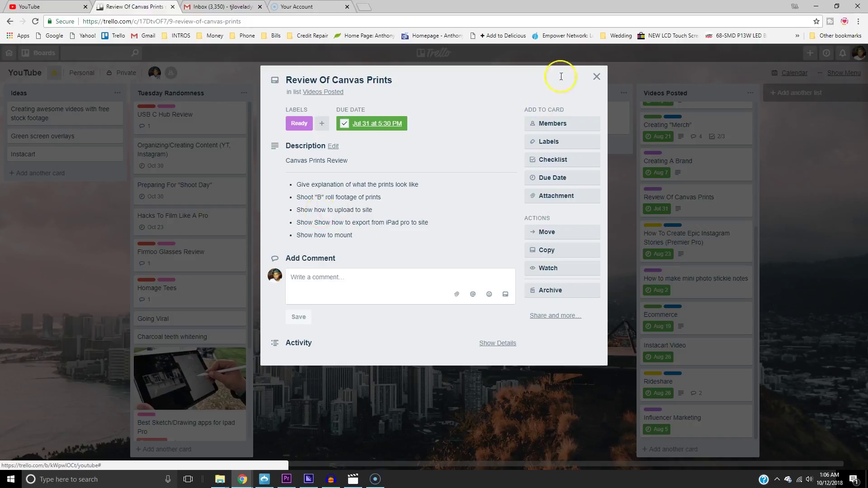
{"action": "left_click", "coordinate": [596, 75]}
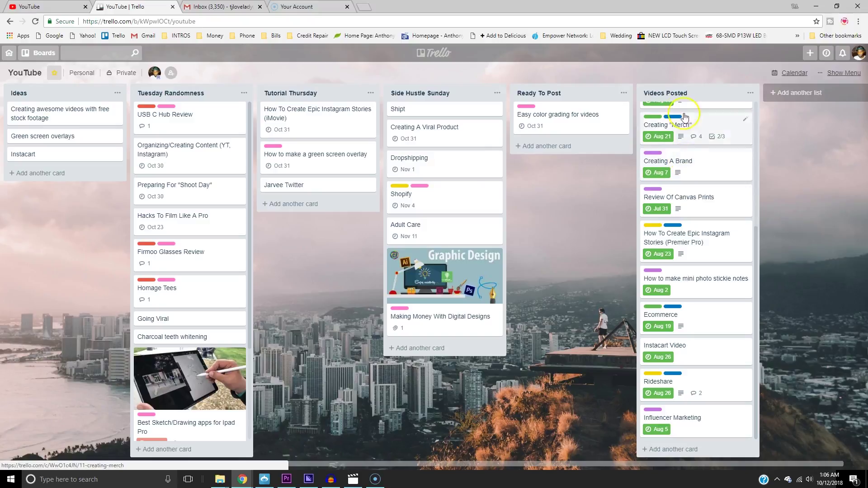
{"action": "scroll", "coordinate": [719, 258], "scroll_direction": "up", "scroll_amount": 5}
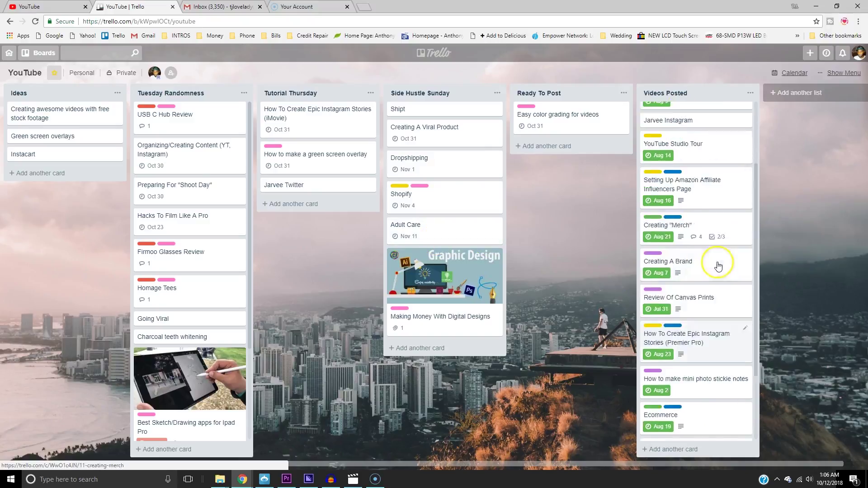
{"action": "left_click", "coordinate": [188, 170]}
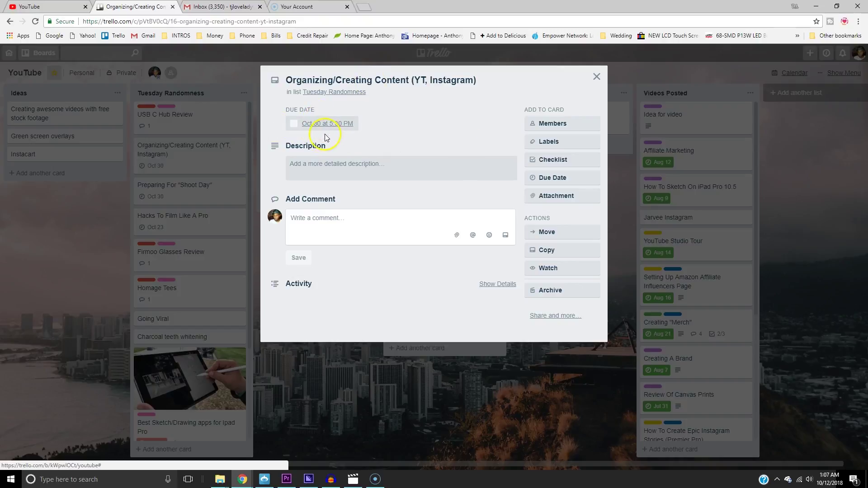
{"action": "left_click", "coordinate": [293, 124]}
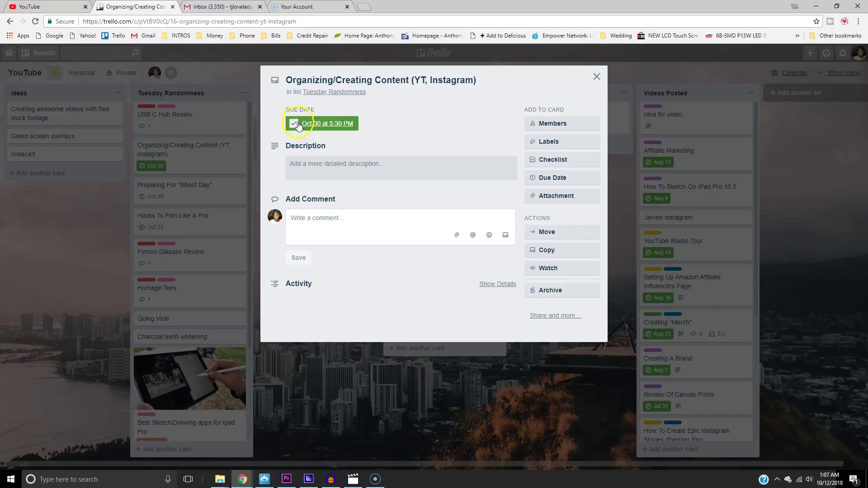
{"action": "left_click", "coordinate": [293, 123]}
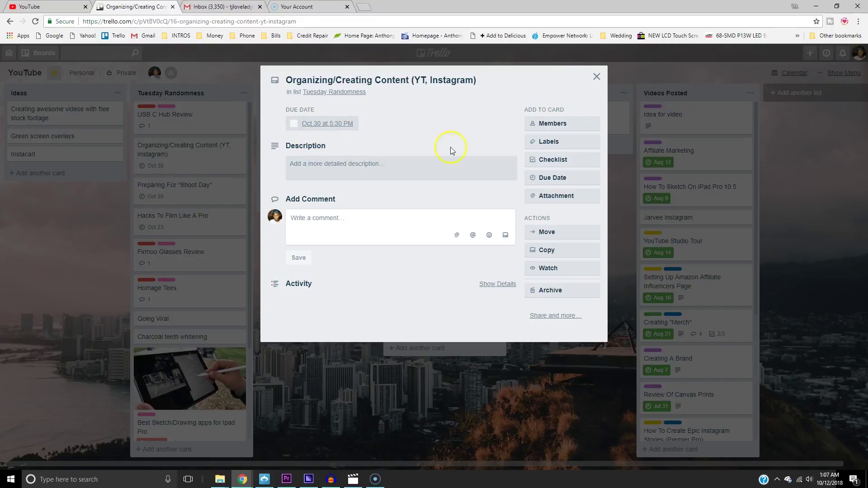
{"action": "left_click", "coordinate": [596, 76]}
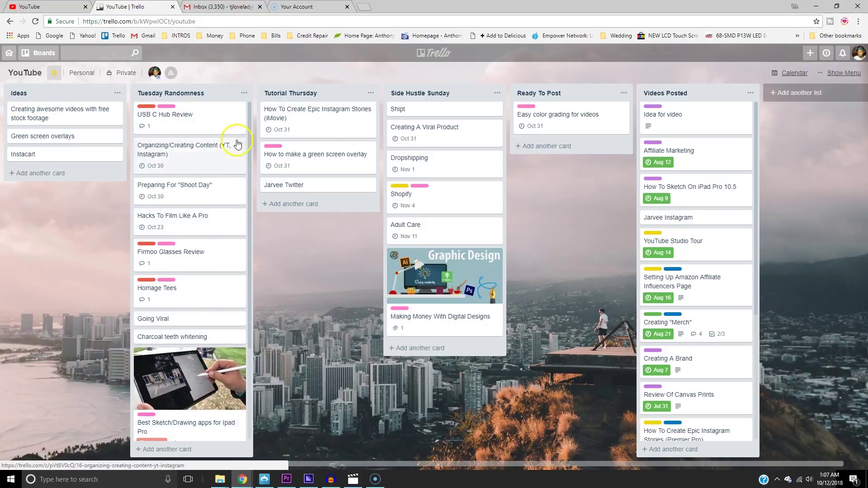
{"action": "scroll", "coordinate": [196, 305], "scroll_direction": "down", "scroll_amount": 4}
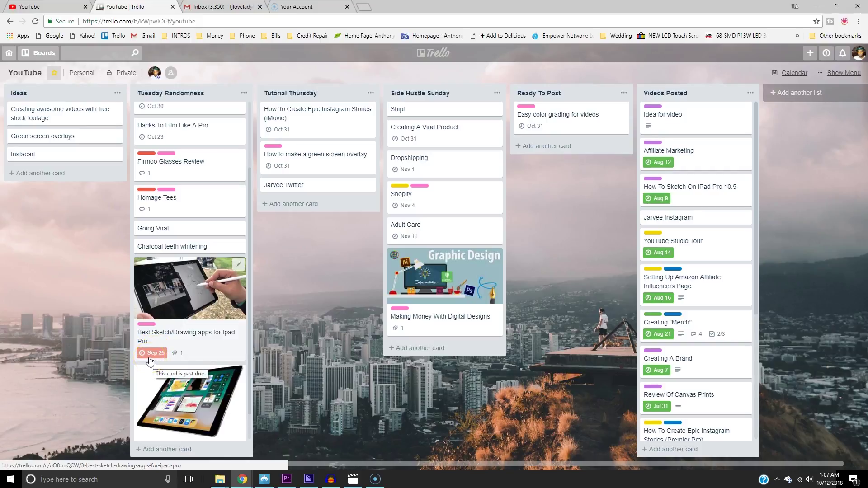
{"action": "left_click", "coordinate": [154, 353]}
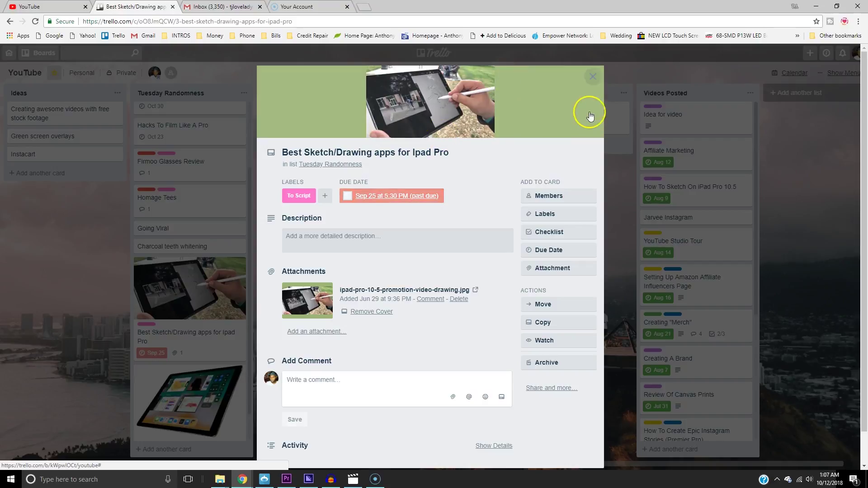
{"action": "left_click", "coordinate": [593, 76]}
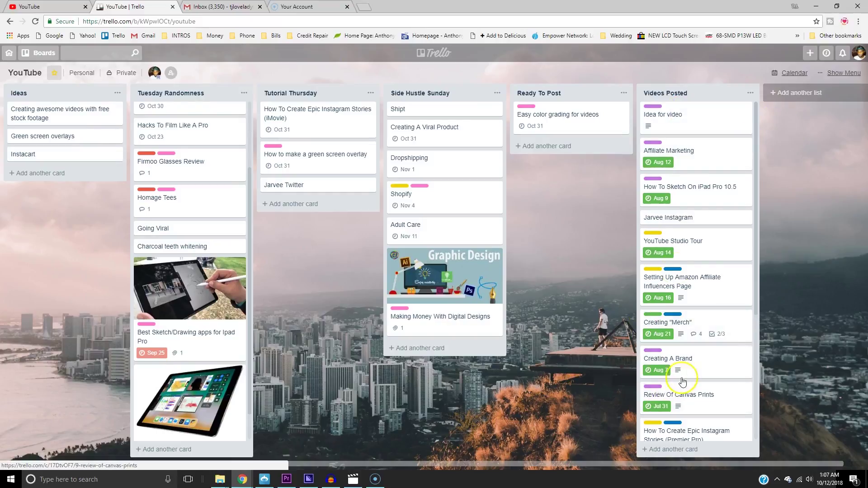
{"action": "scroll", "coordinate": [698, 325], "scroll_direction": "down", "scroll_amount": 5}
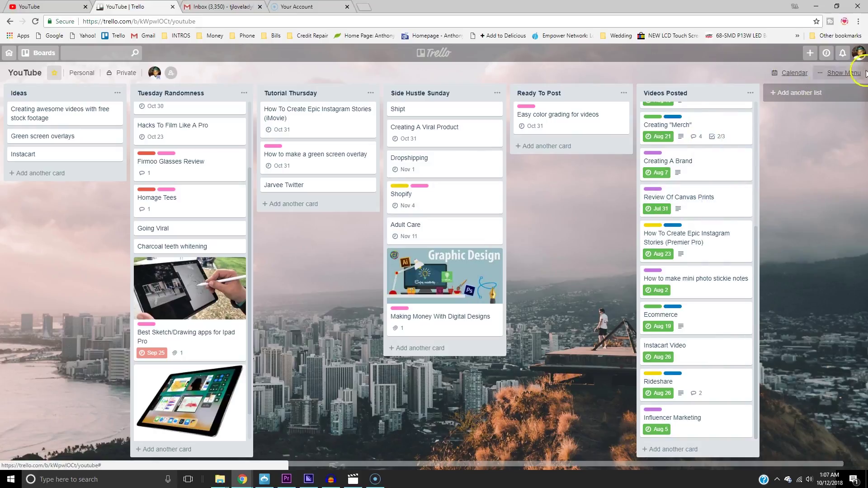
- Browse the board's Power-Ups catalogue from the menu, noting its Power-Up limit, then close it
{"action": "left_click", "coordinate": [860, 54]}
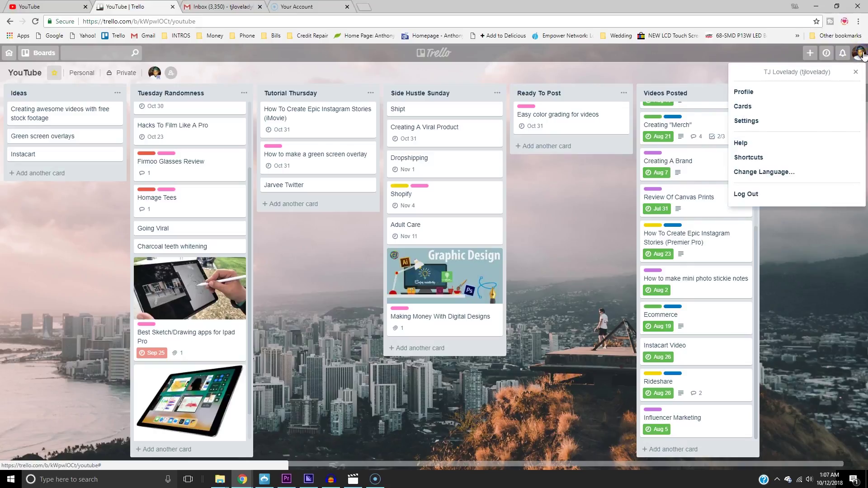
{"action": "left_click", "coordinate": [806, 324]}
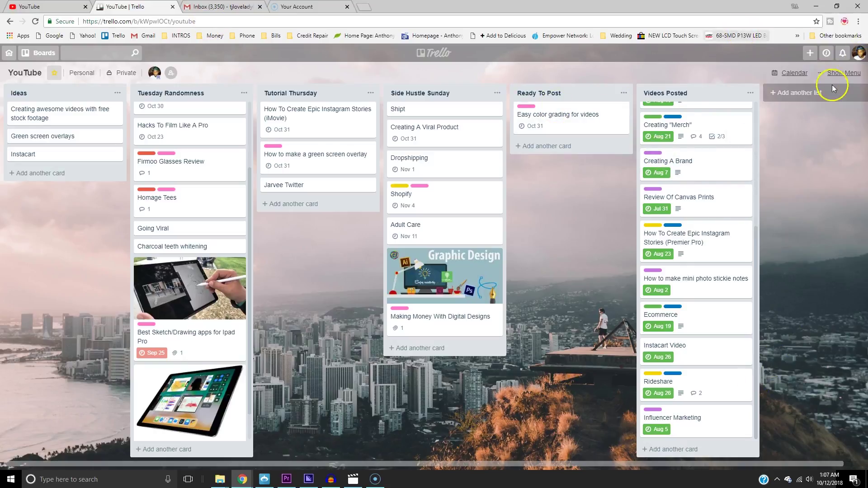
{"action": "left_click", "coordinate": [843, 72]}
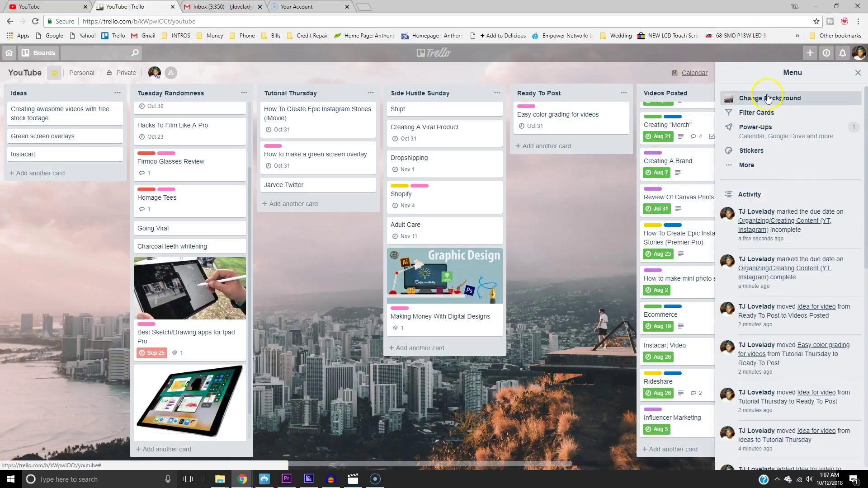
{"action": "left_click", "coordinate": [769, 132]}
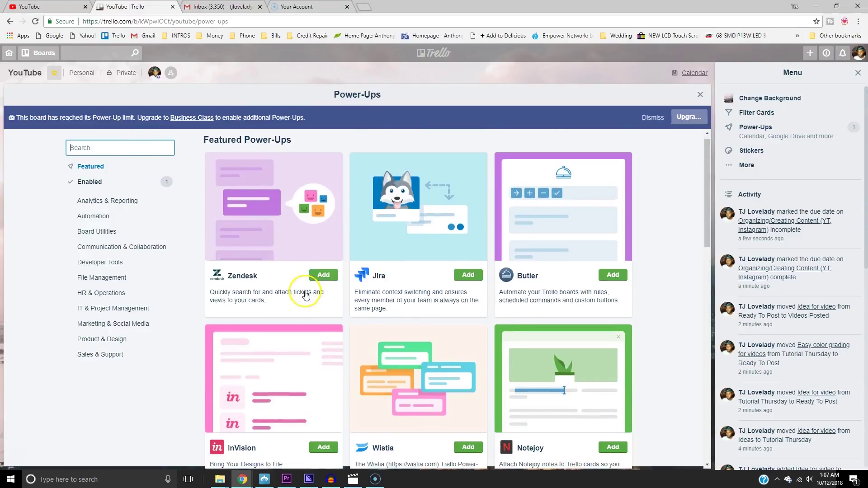
{"action": "scroll", "coordinate": [397, 310], "scroll_direction": "down", "scroll_amount": 3}
{"action": "scroll", "coordinate": [397, 310], "scroll_direction": "down", "scroll_amount": 3}
{"action": "scroll", "coordinate": [397, 310], "scroll_direction": "down", "scroll_amount": 3}
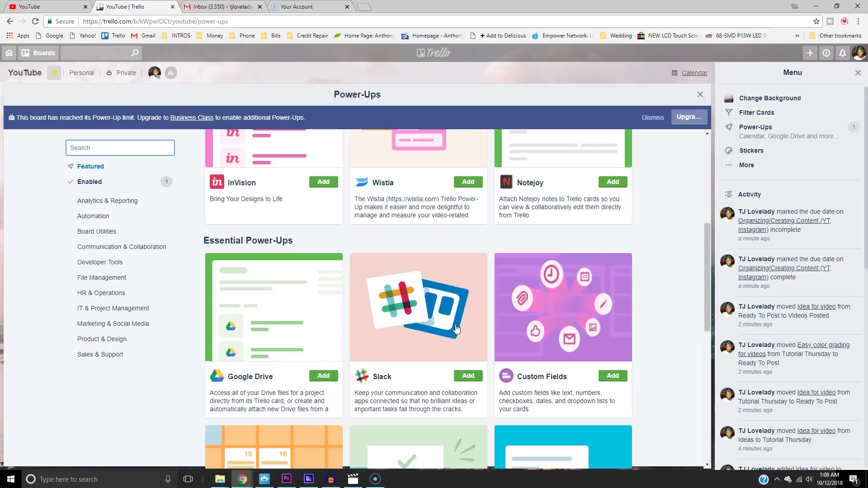
{"action": "scroll", "coordinate": [486, 197], "scroll_direction": "up", "scroll_amount": 2}
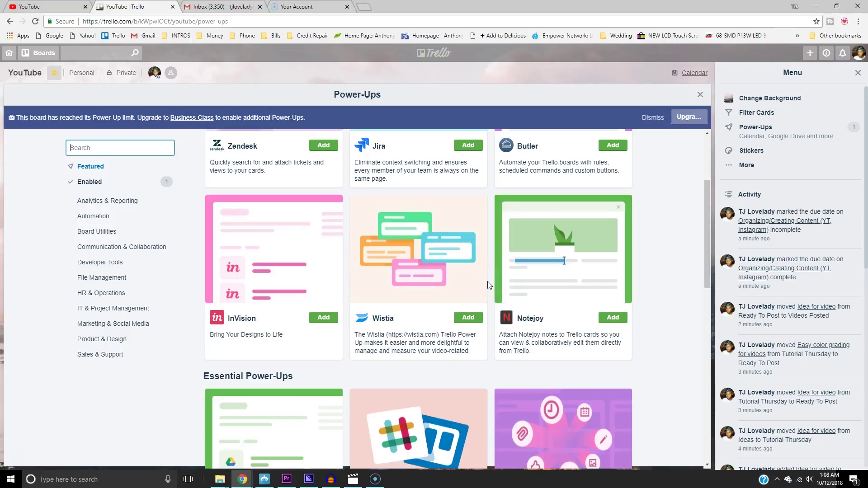
{"action": "scroll", "coordinate": [487, 282], "scroll_direction": "up", "scroll_amount": 5}
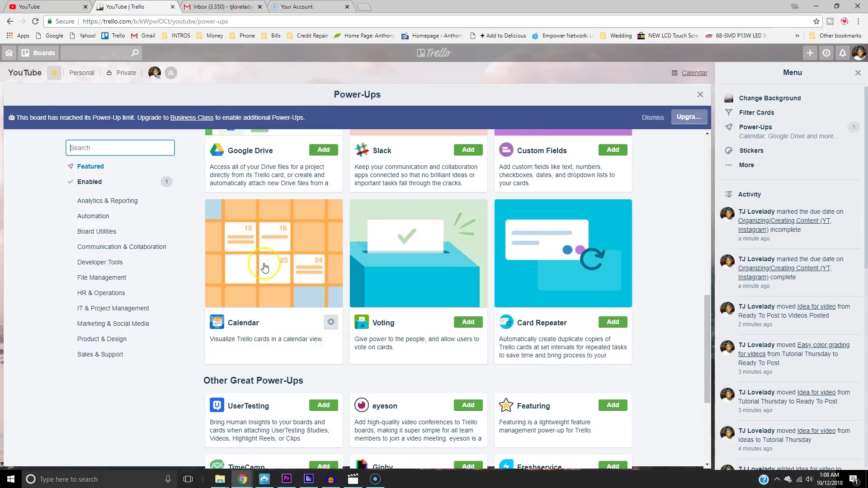
{"action": "left_click", "coordinate": [699, 94]}
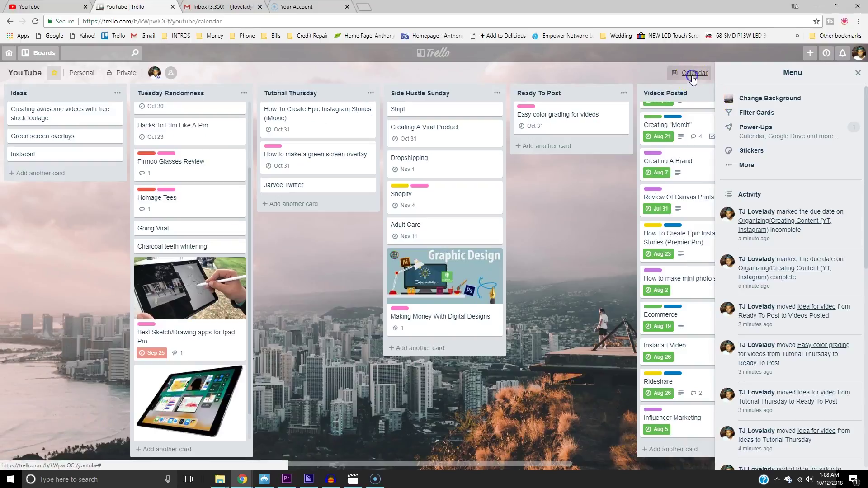
- In Calendar view, move the Epic Instagram Stories card to Oct 24, then leave it due Oct 31
{"action": "left_click", "coordinate": [692, 74]}
{"action": "scroll", "coordinate": [274, 314], "scroll_direction": "up", "scroll_amount": 3}
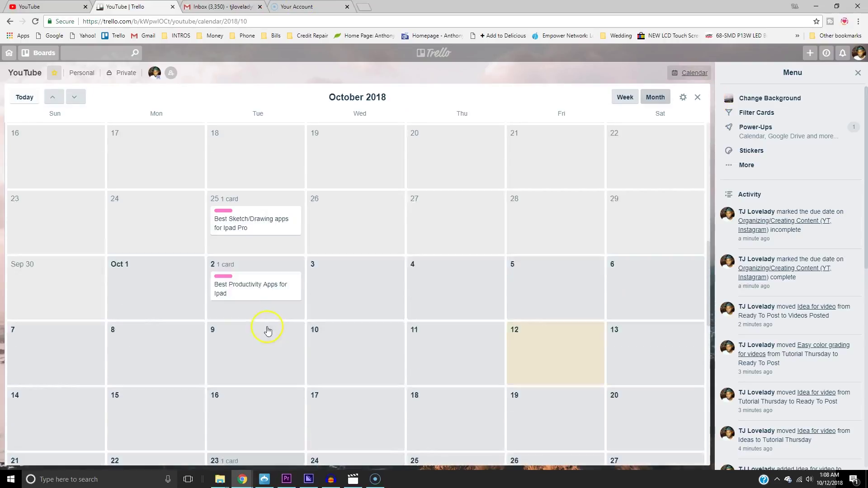
{"action": "scroll", "coordinate": [177, 345], "scroll_direction": "down", "scroll_amount": 4}
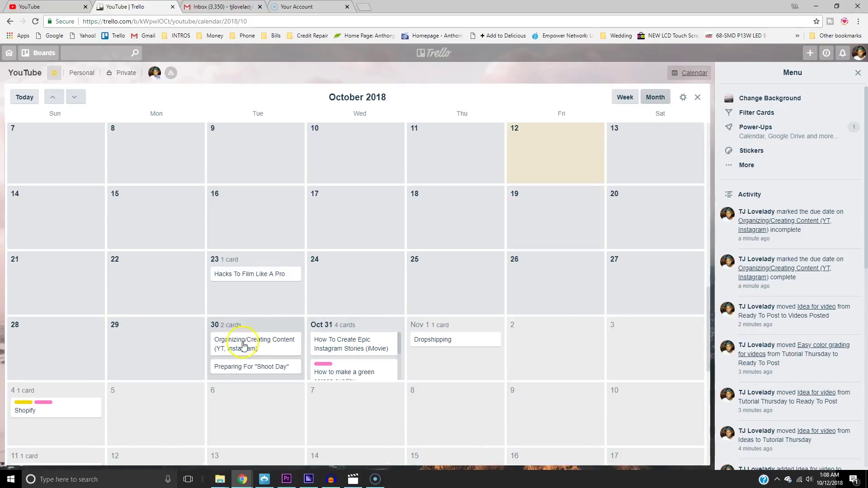
{"action": "mouse_move", "coordinate": [339, 343]}
{"action": "left_mouse_down"}
{"action": "mouse_move", "coordinate": [360, 293]}
{"action": "mouse_move", "coordinate": [354, 298]}
{"action": "mouse_move", "coordinate": [572, 280]}
{"action": "mouse_move", "coordinate": [353, 291]}
{"action": "mouse_move", "coordinate": [352, 346]}
{"action": "left_mouse_up"}
{"action": "left_click", "coordinate": [701, 100]}
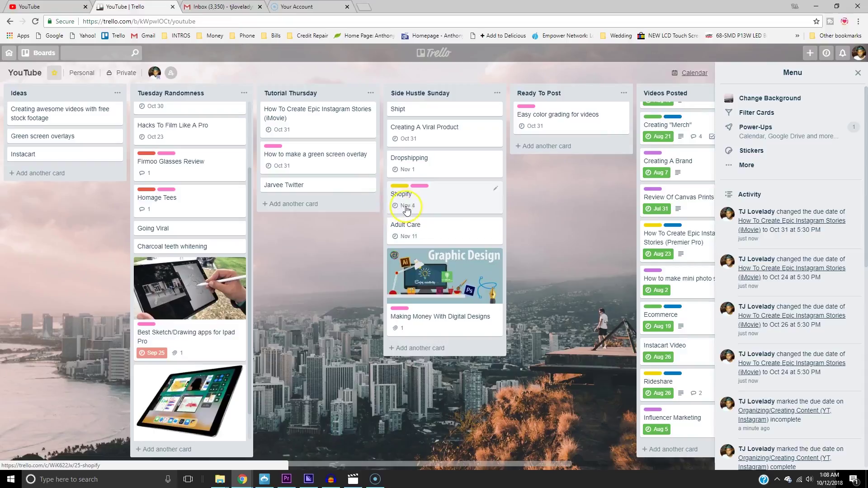
{"action": "left_click", "coordinate": [688, 72]}
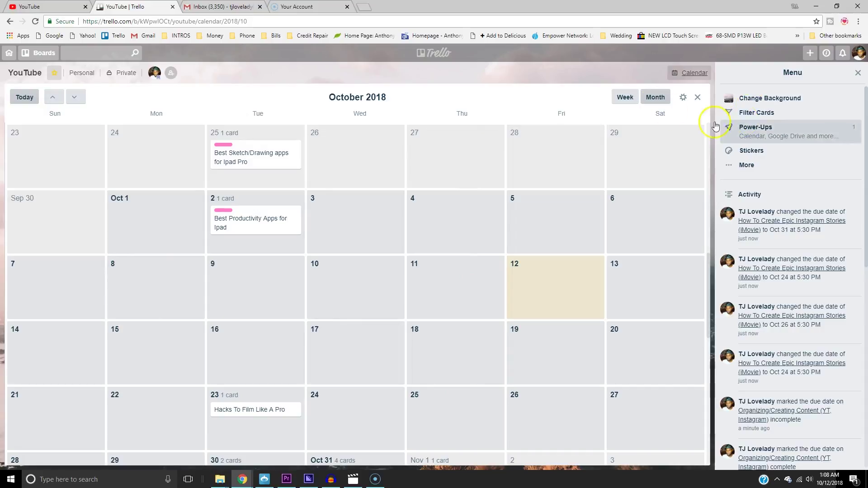
{"action": "left_click", "coordinate": [696, 98]}
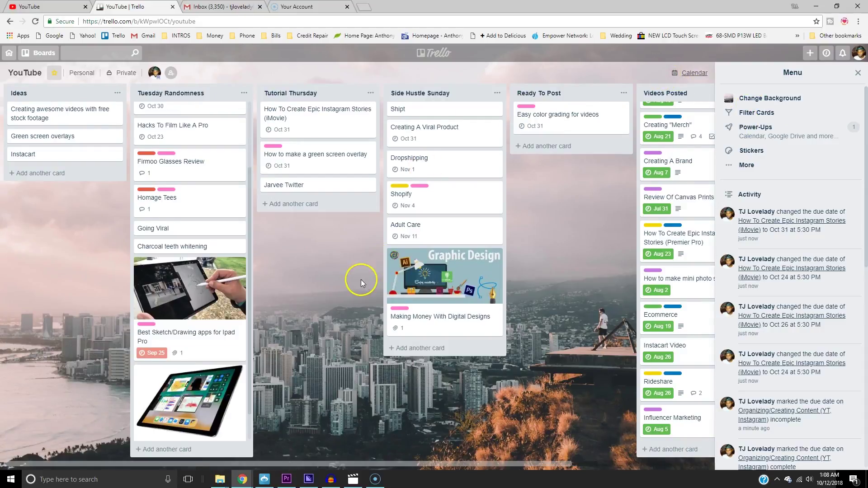
{"action": "left_click", "coordinate": [24, 73]}
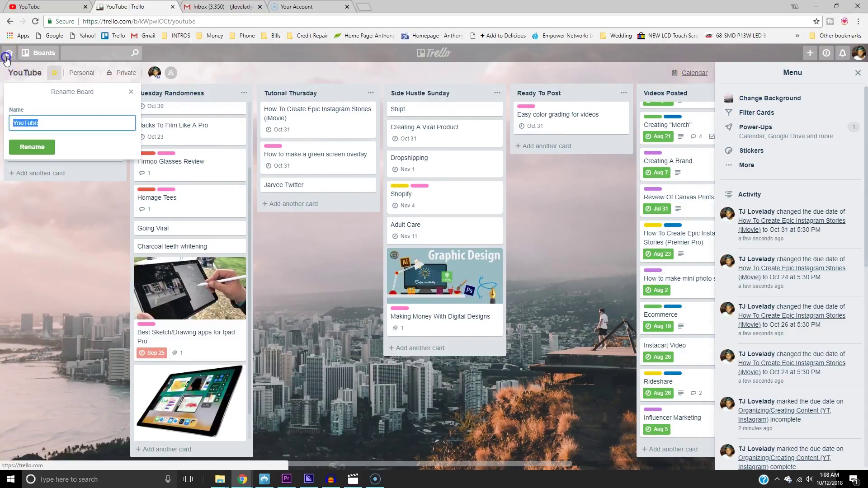
- Open TVA Breaker Schedule and check Custom Fields in its Power-Ups catalogue
{"action": "left_click", "coordinate": [9, 53]}
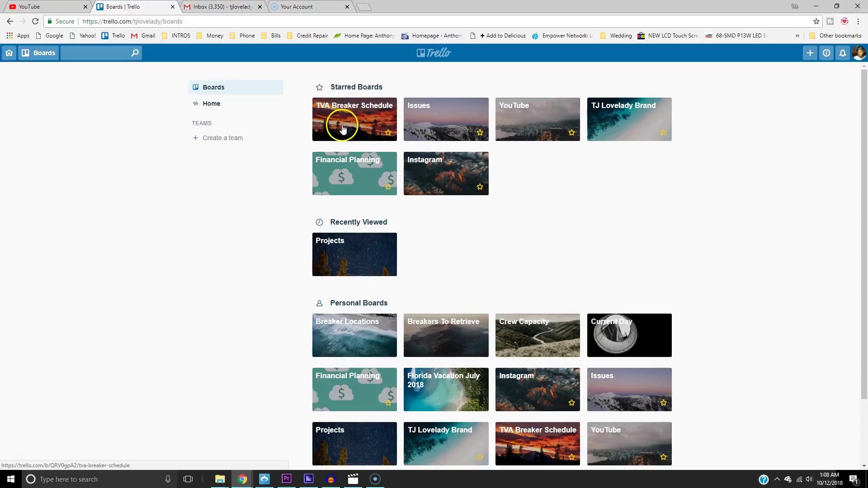
{"action": "left_click", "coordinate": [344, 111]}
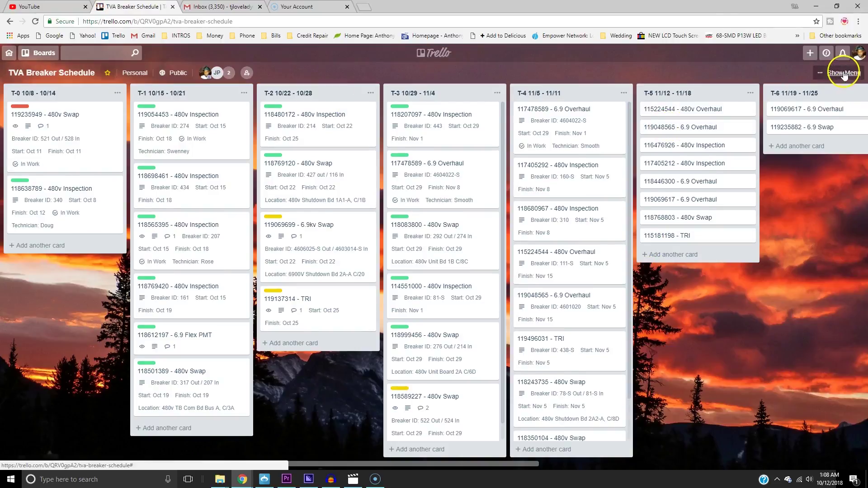
{"action": "left_click", "coordinate": [843, 73]}
{"action": "left_click", "coordinate": [800, 131]}
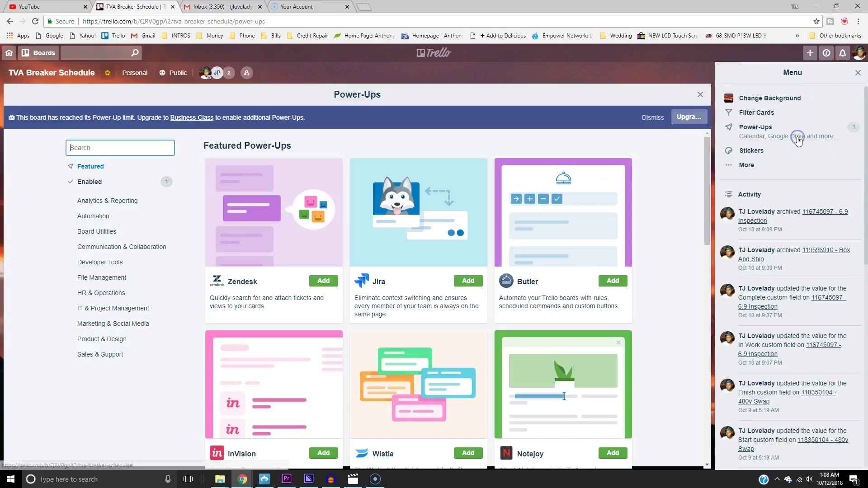
{"action": "scroll", "coordinate": [409, 301], "scroll_direction": "down", "scroll_amount": 5}
{"action": "scroll", "coordinate": [410, 301], "scroll_direction": "down", "scroll_amount": 2}
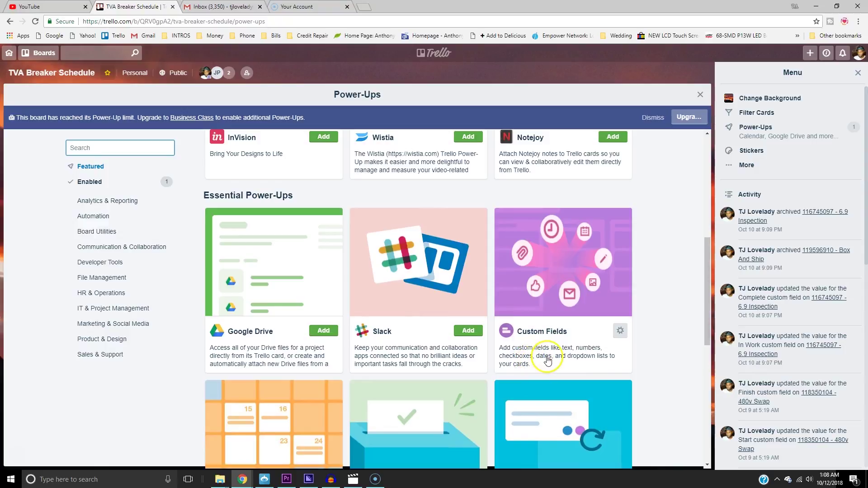
{"action": "left_click", "coordinate": [700, 94]}
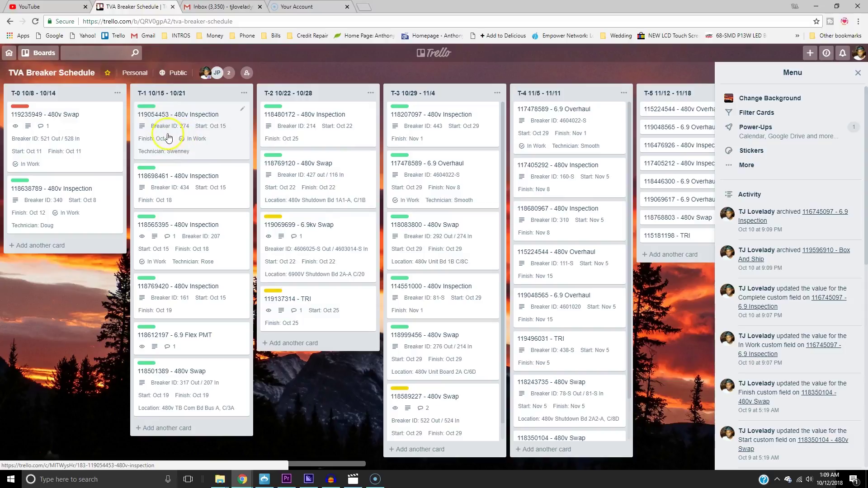
- Toggle In Work on card 119054453 - 480v Inspection, then return to the boards overview
{"action": "left_click", "coordinate": [215, 140]}
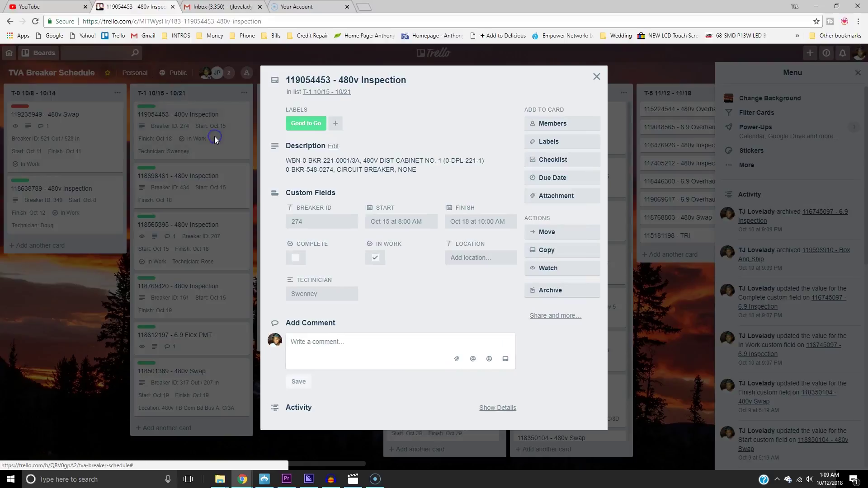
{"action": "left_click", "coordinate": [378, 260]}
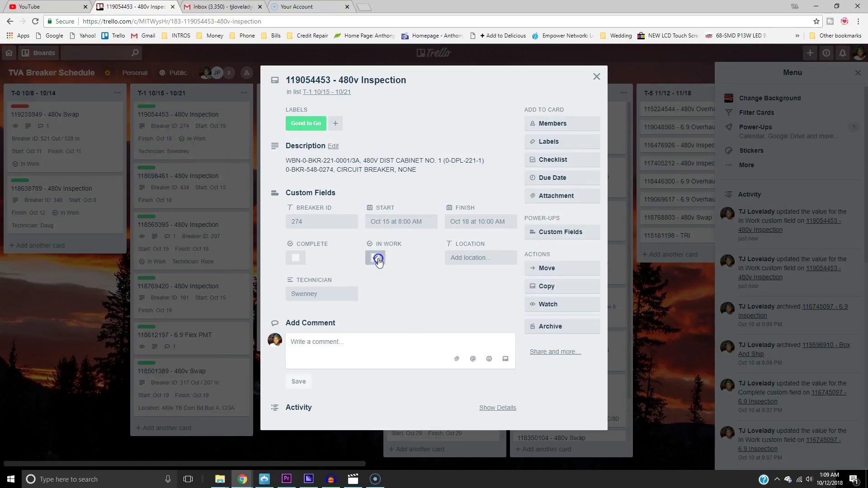
{"action": "left_click", "coordinate": [596, 76]}
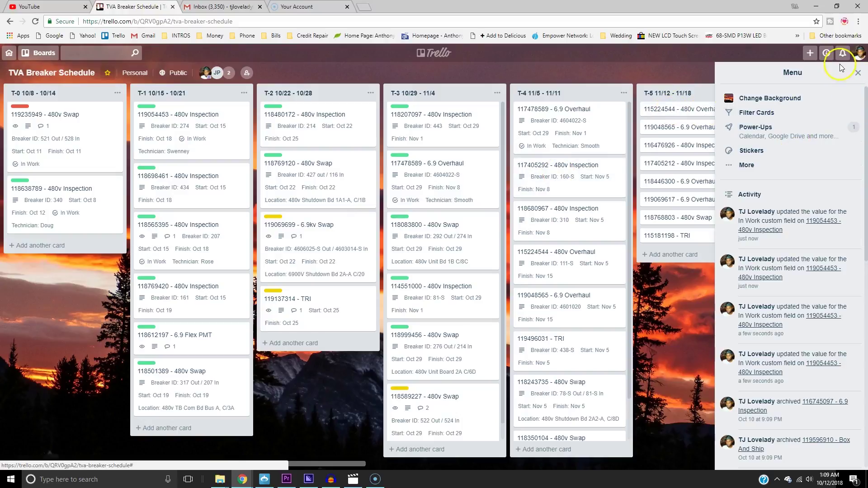
{"action": "left_click", "coordinate": [856, 74]}
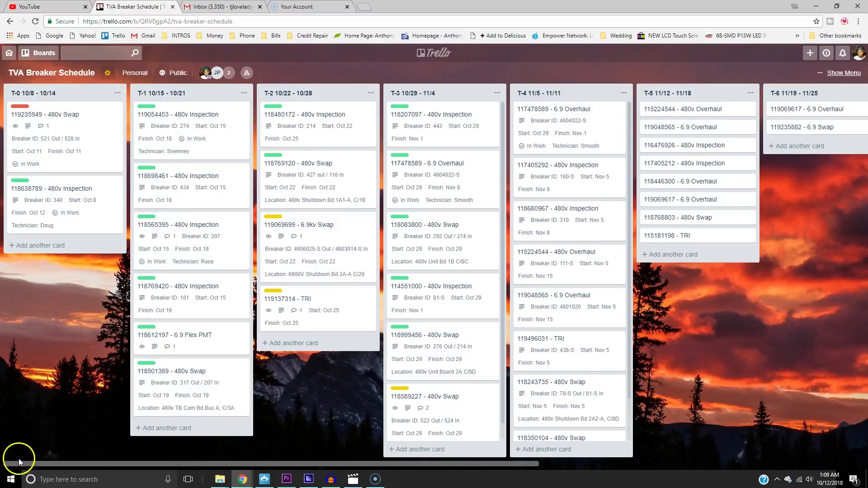
{"action": "left_click", "coordinate": [9, 53]}
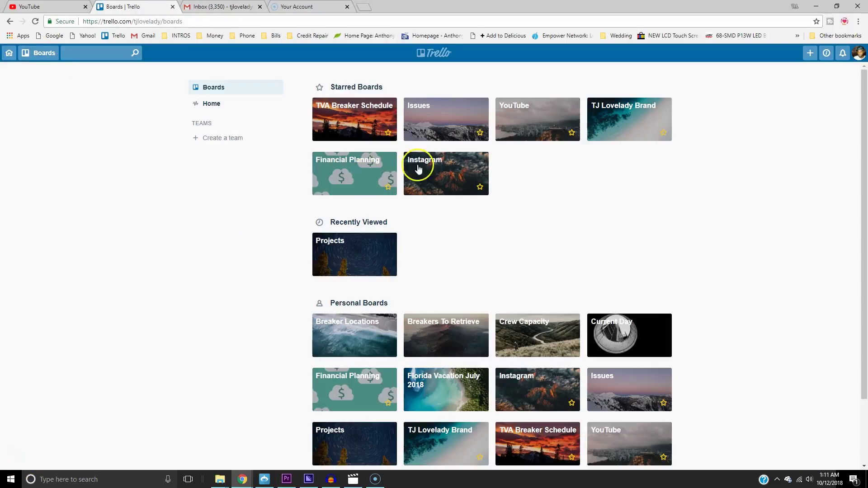
- Open the starred YouTube board from the Trello home page
{"action": "left_click", "coordinate": [565, 132]}
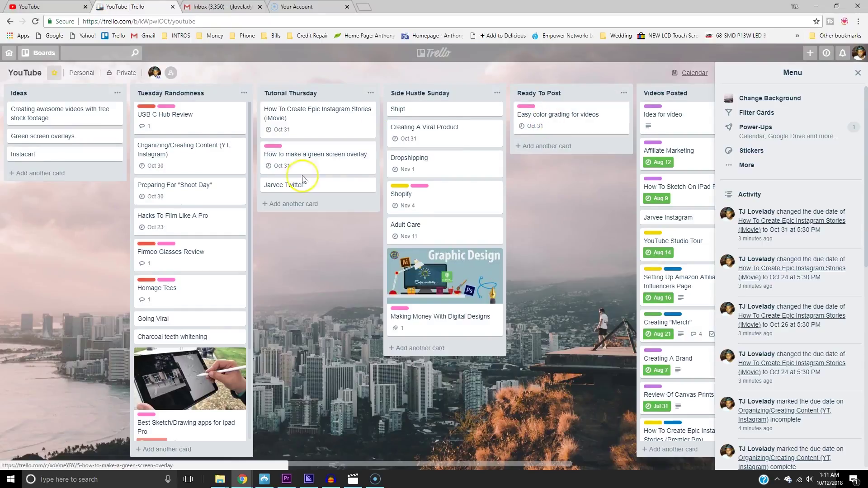